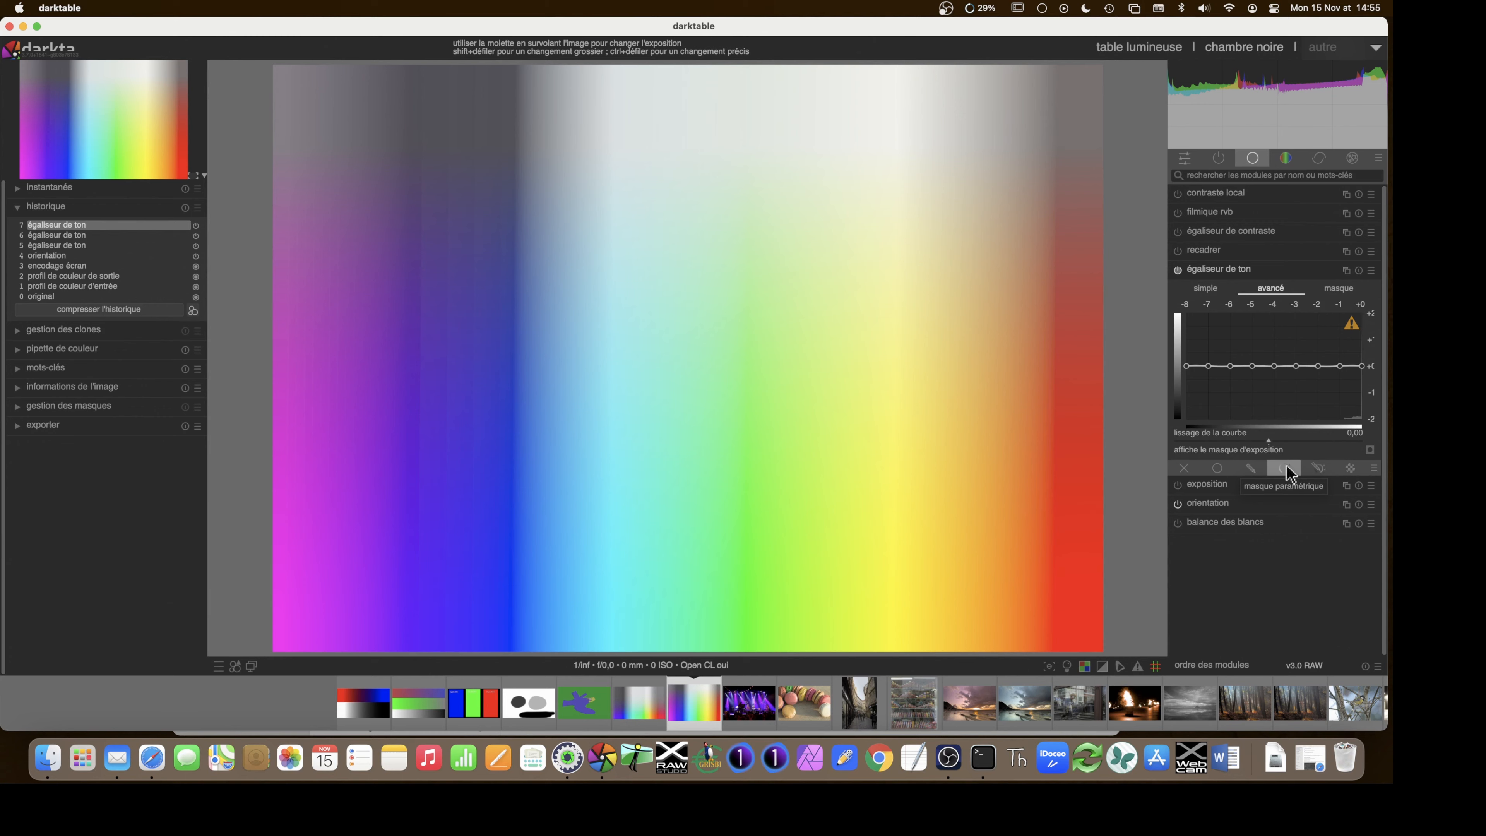
Enable the parametric mask on the égaliseur de ton module and go through its R, V, B, Jz, Cz and hz channels
left_click(1286, 465)
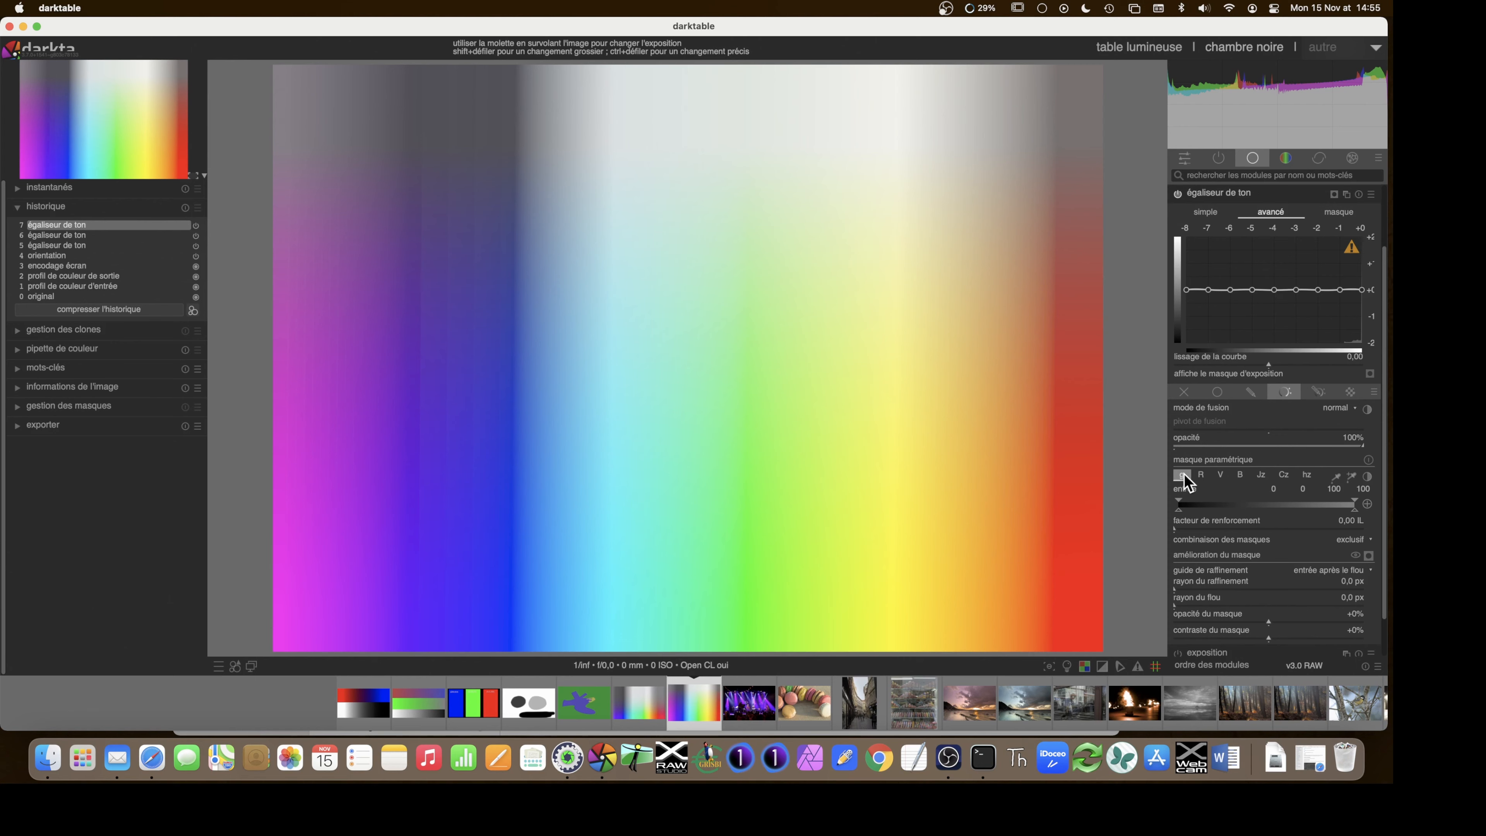
left_click(1200, 475)
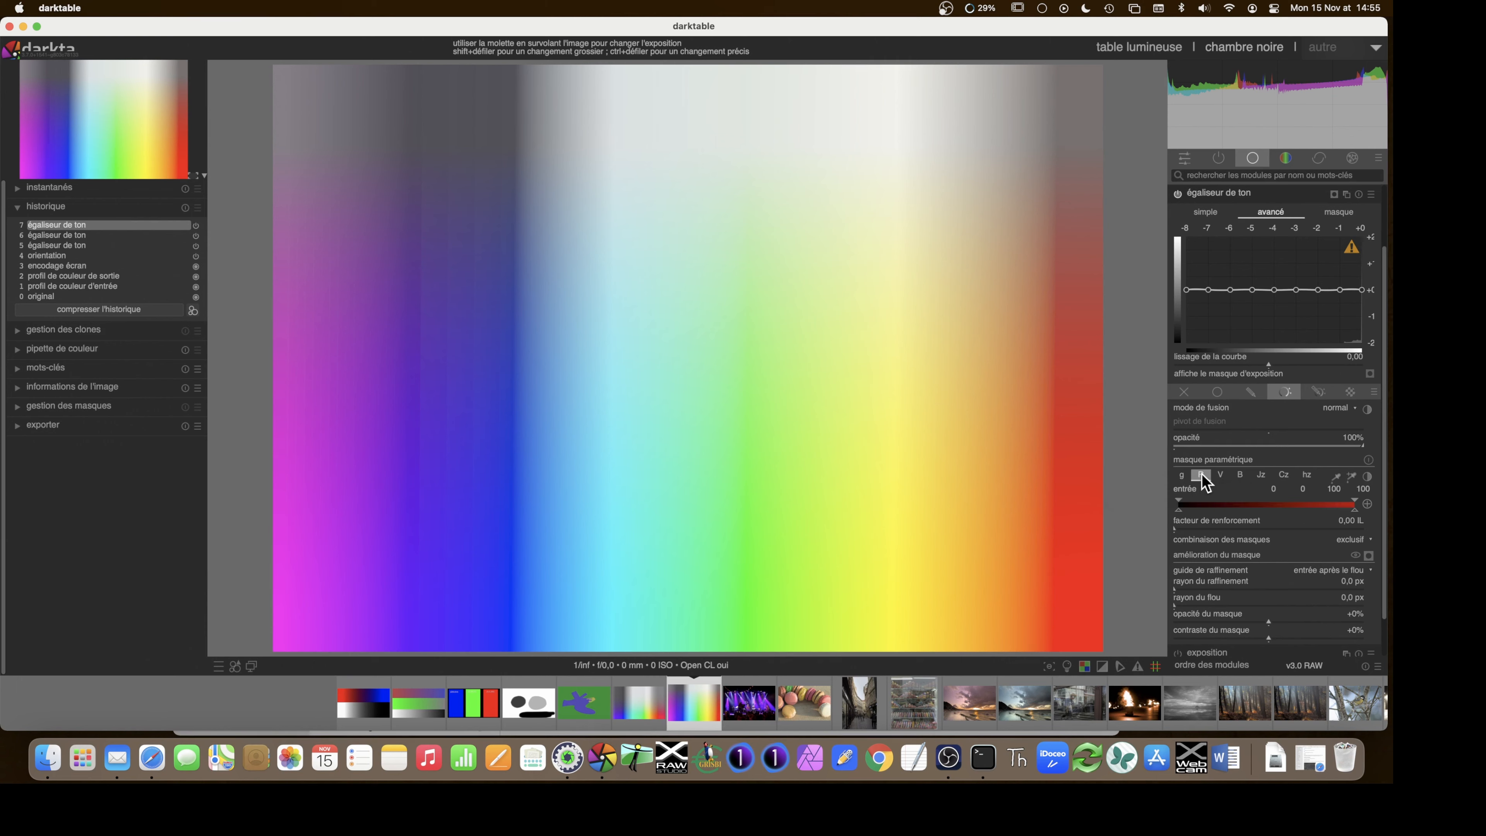
left_click(1221, 475)
left_click(1242, 474)
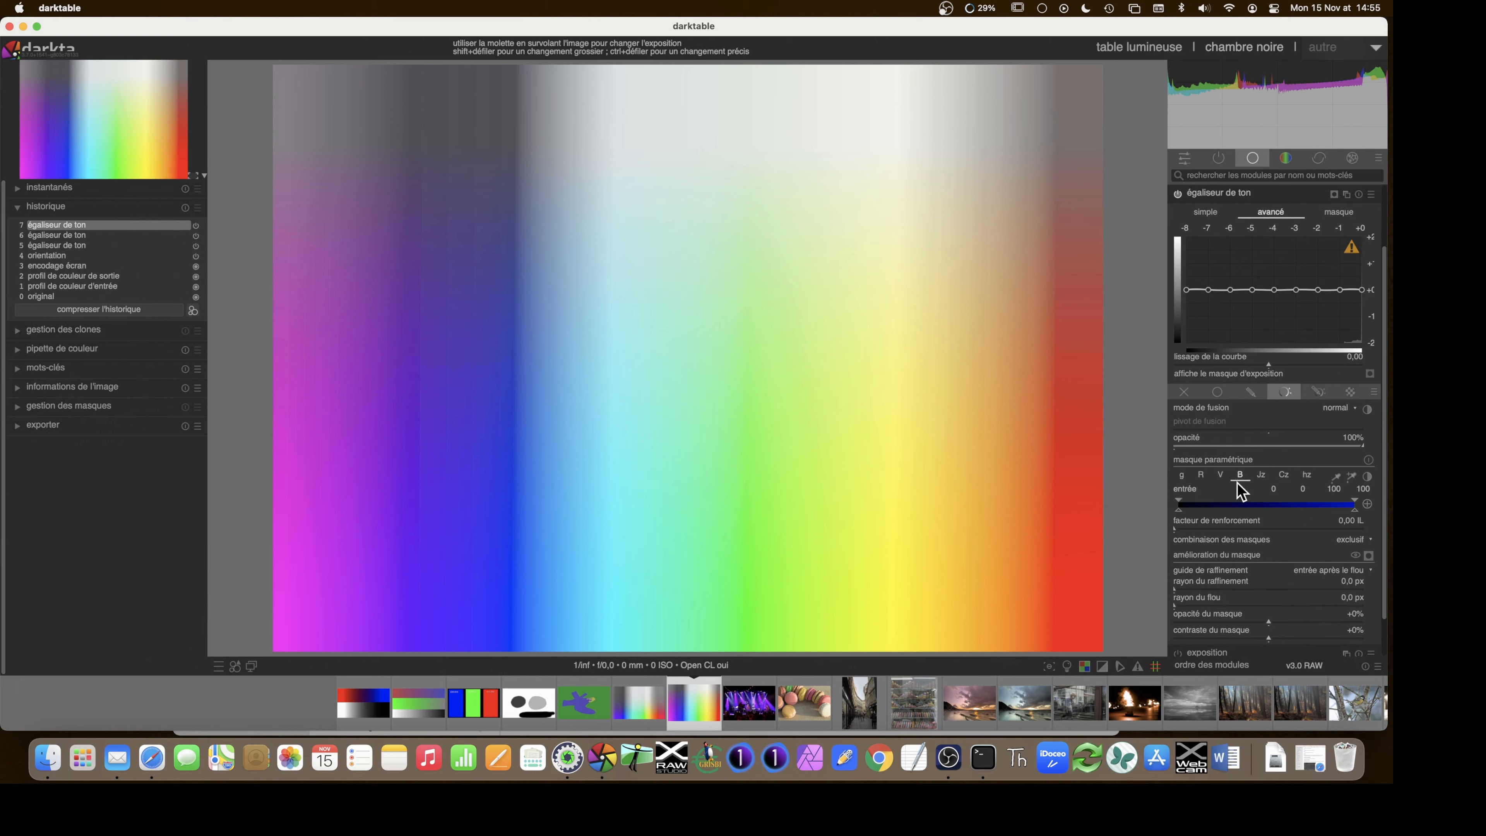
left_click(1220, 475)
left_click(1239, 475)
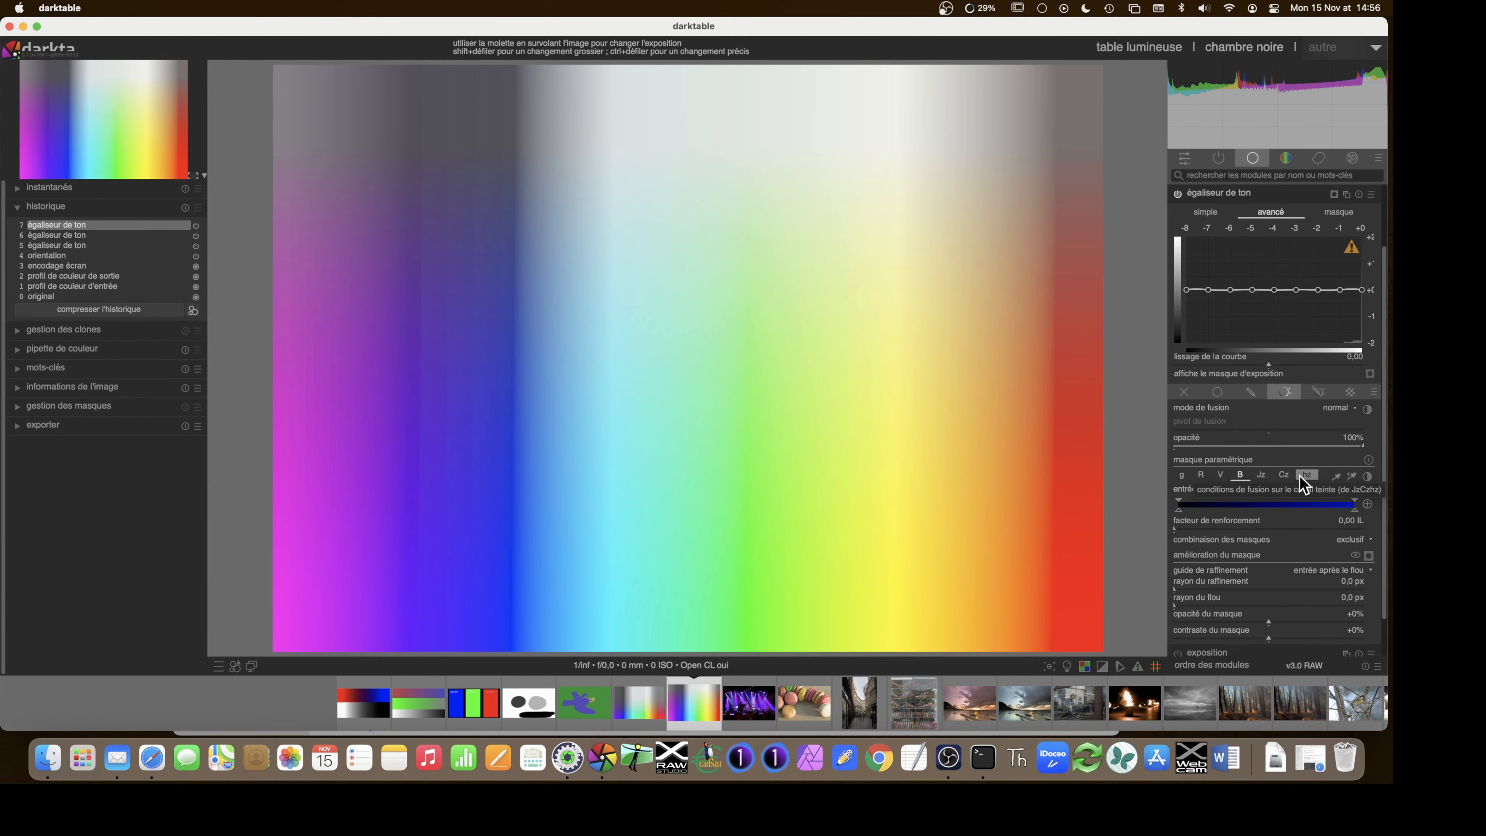
left_click(1262, 475)
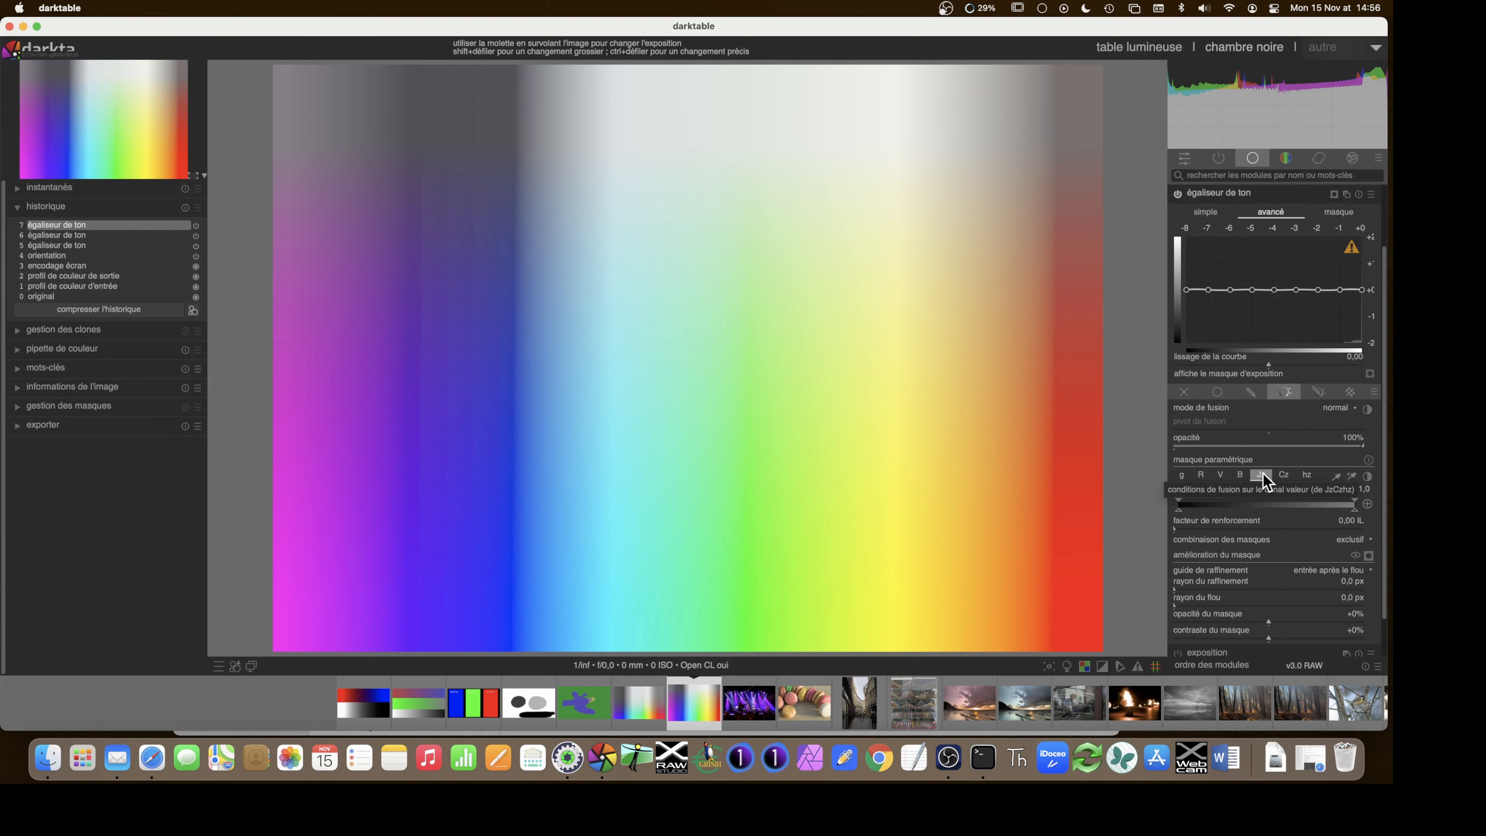
left_click(1283, 476)
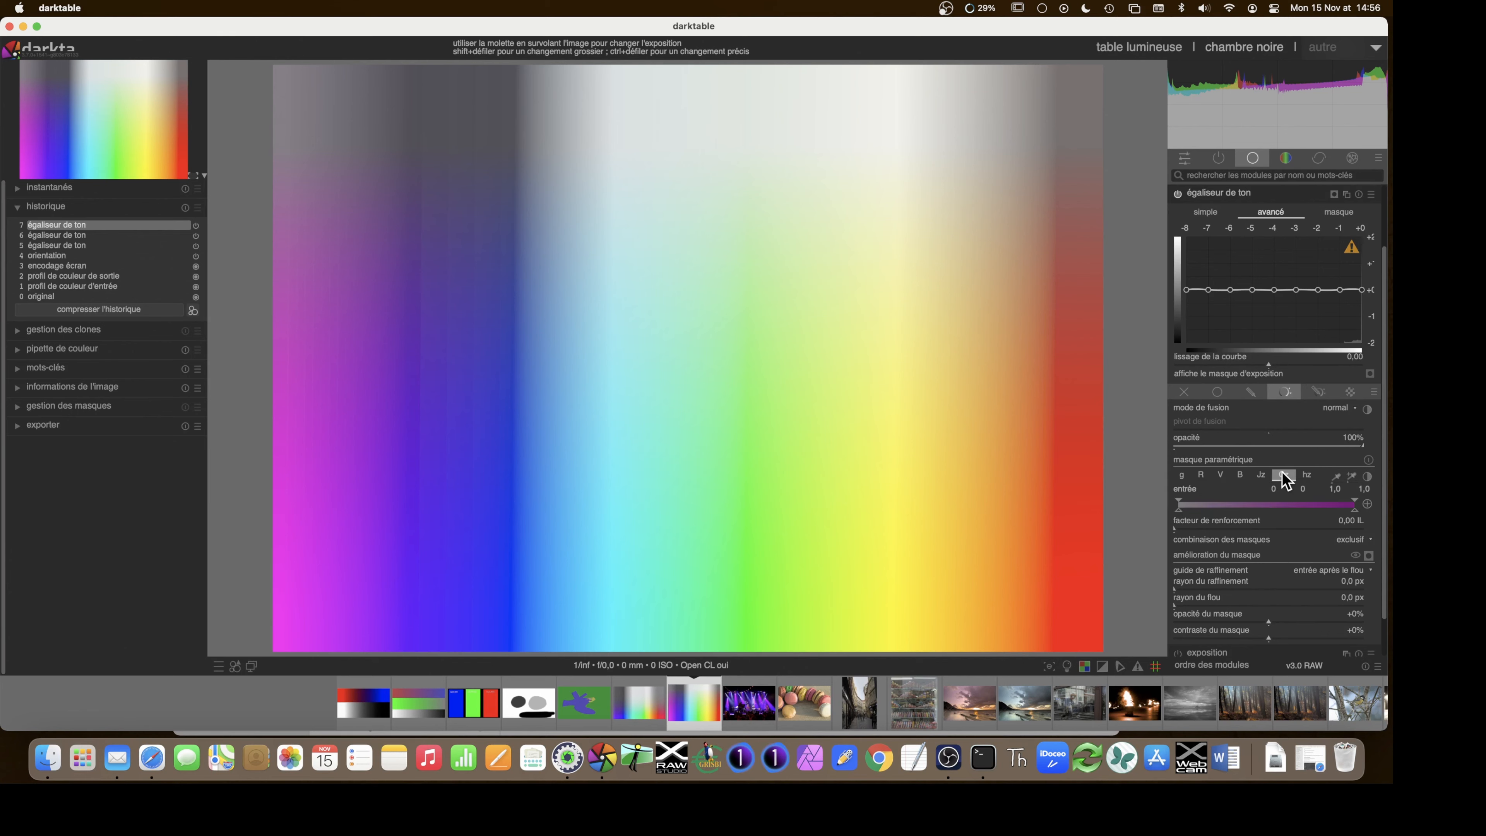
left_click(1310, 477)
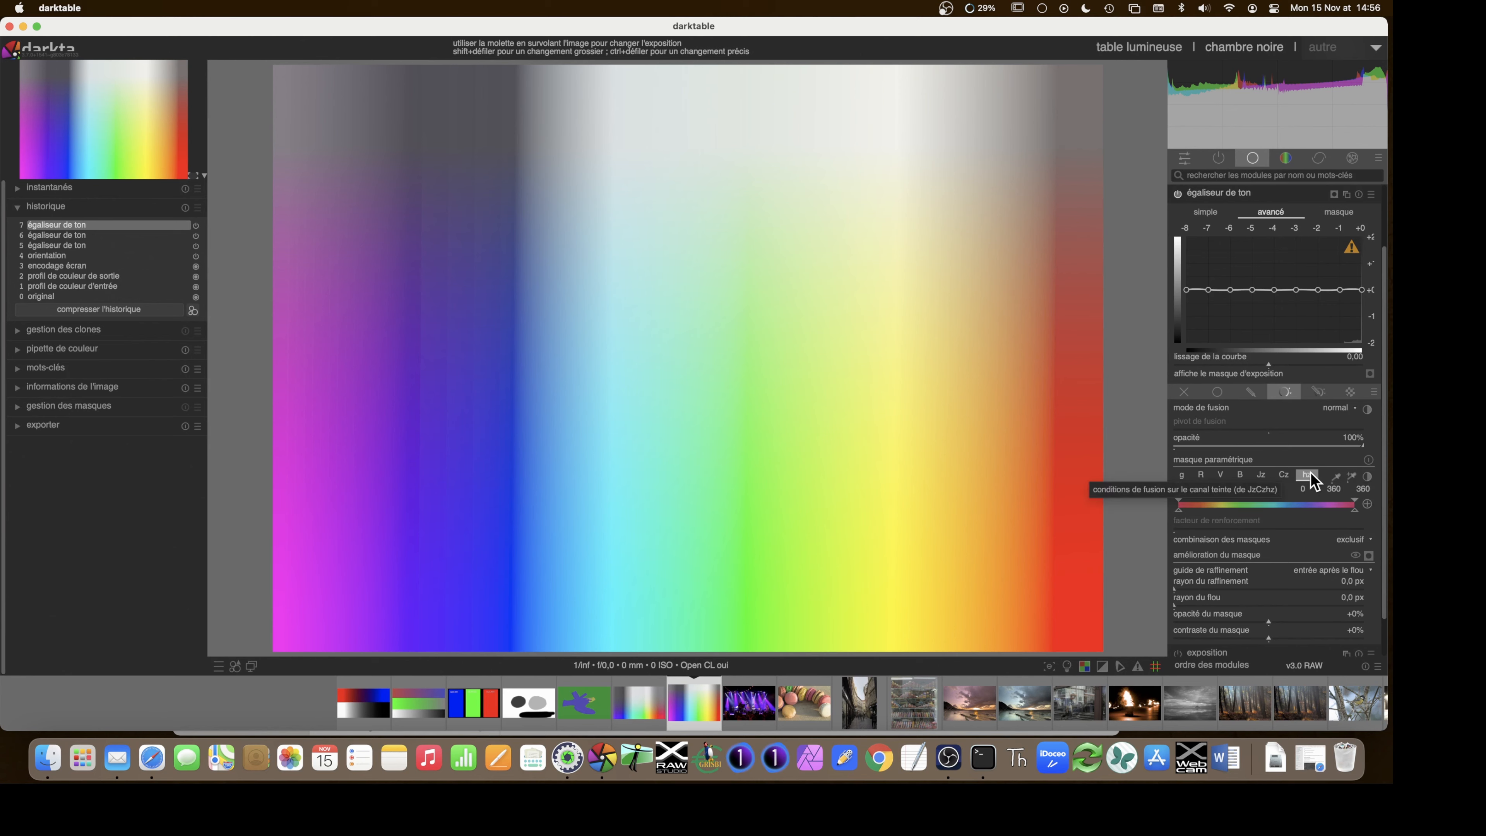
left_click(1259, 474)
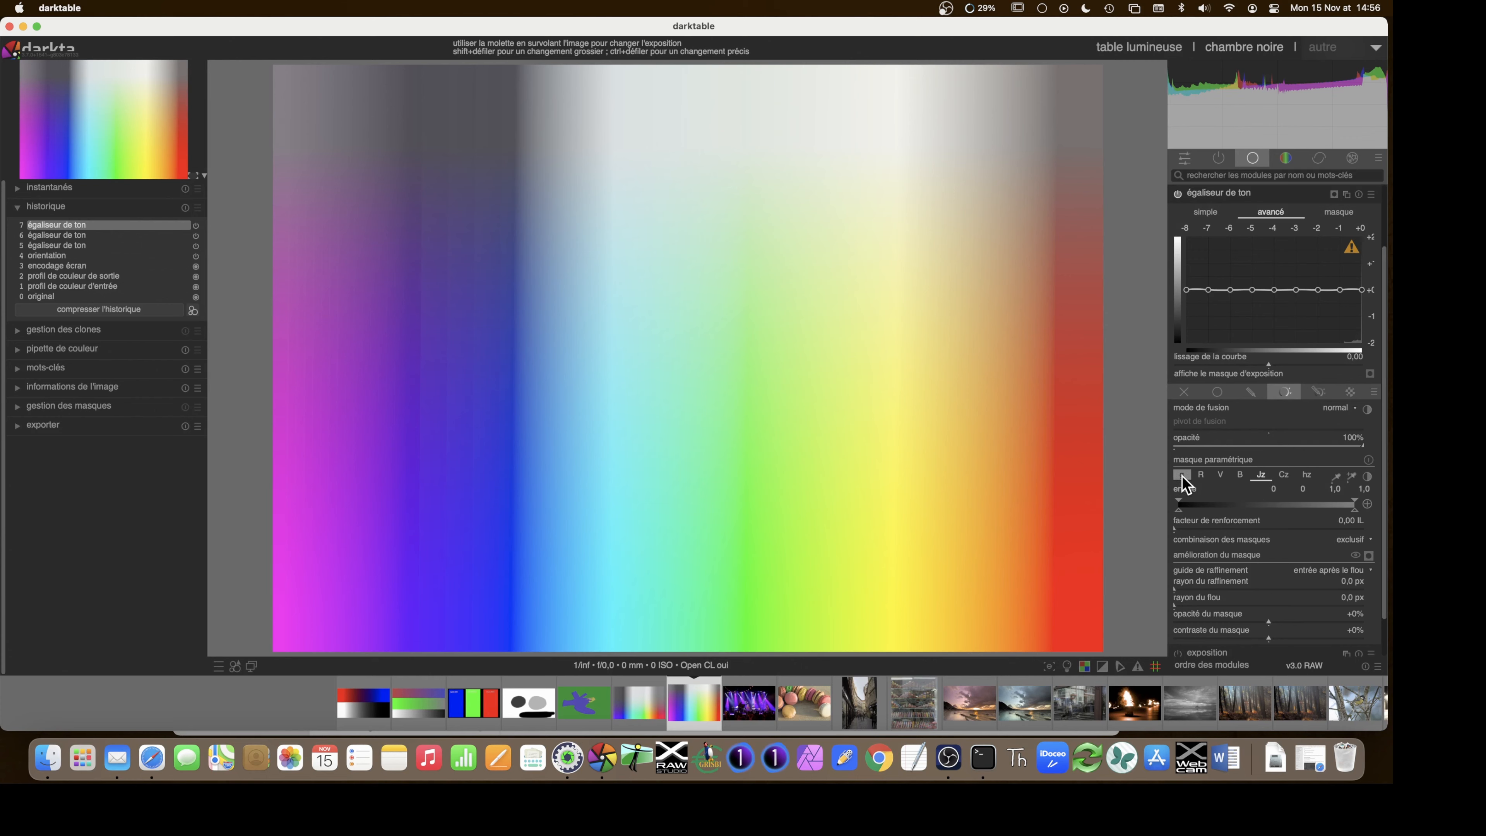
Restrict the parametric mask's hz channel to hues from 89 to 227
scroll(1185, 476, "up", 1)
left_click(1307, 477)
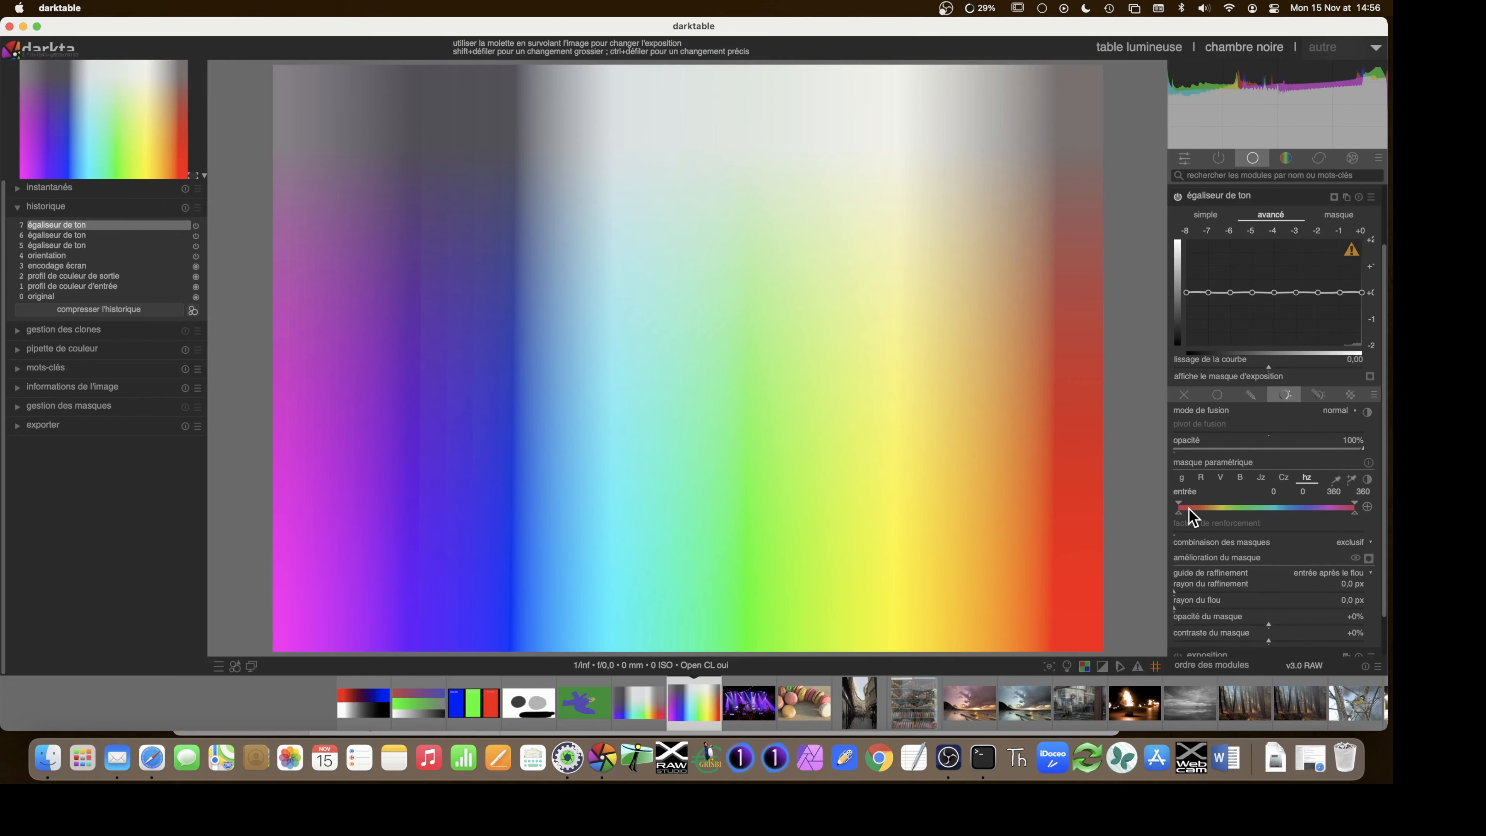
left_click_drag(1178, 507, 1201, 520)
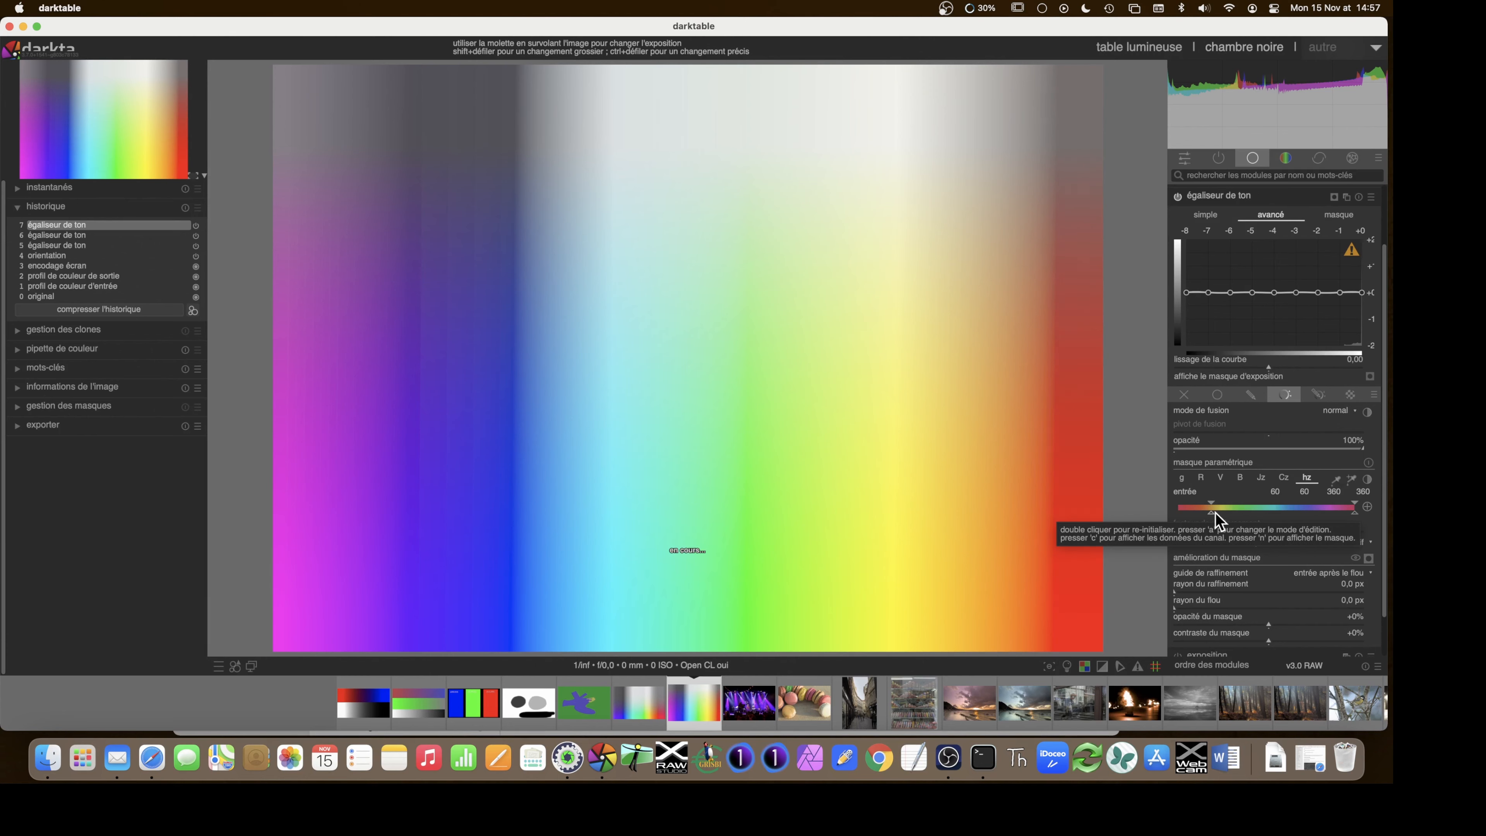
left_click_drag(1221, 511, 1223, 512)
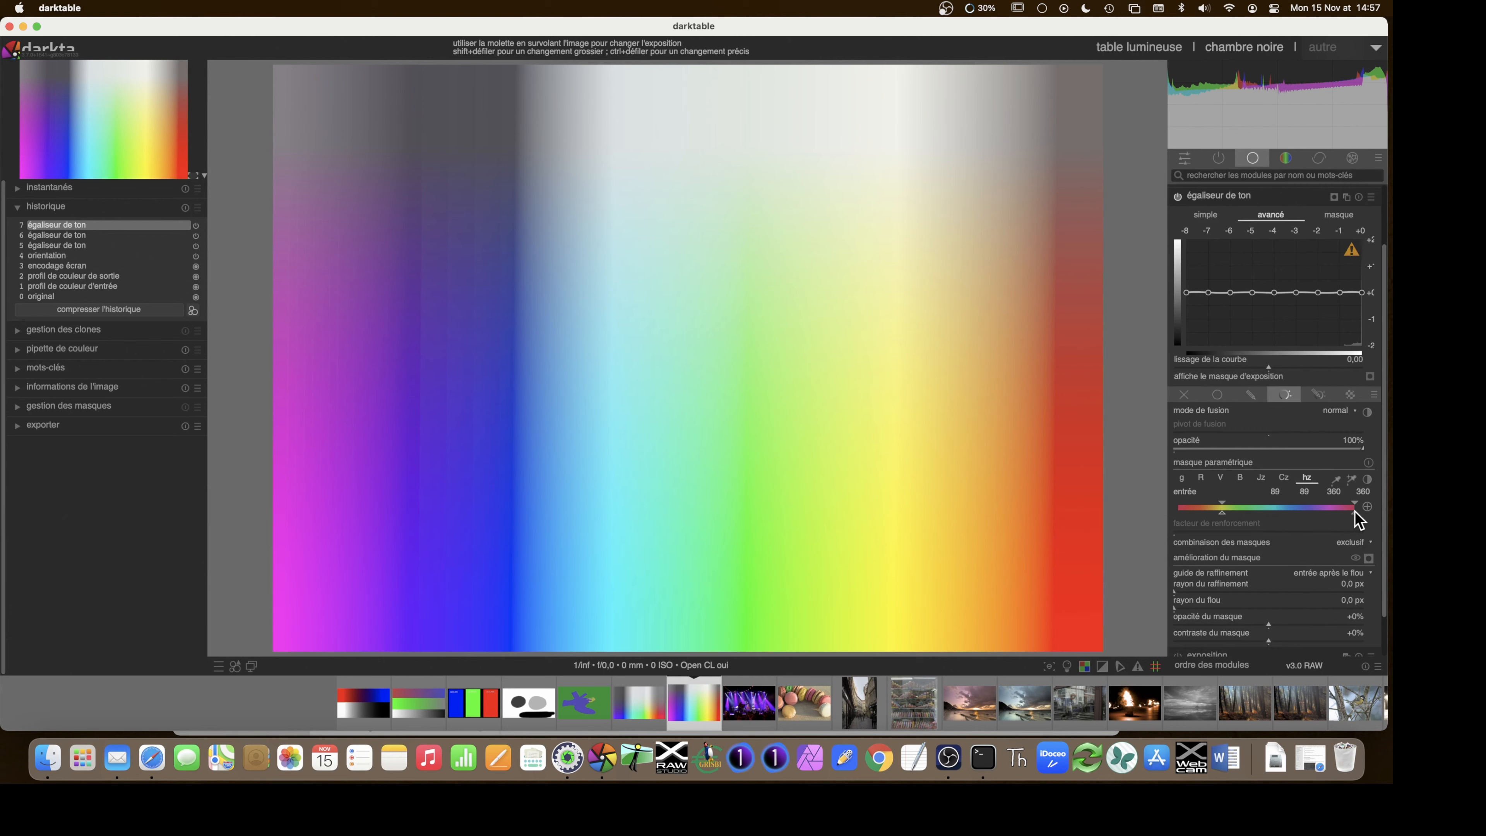
left_click_drag(1353, 514, 1288, 513)
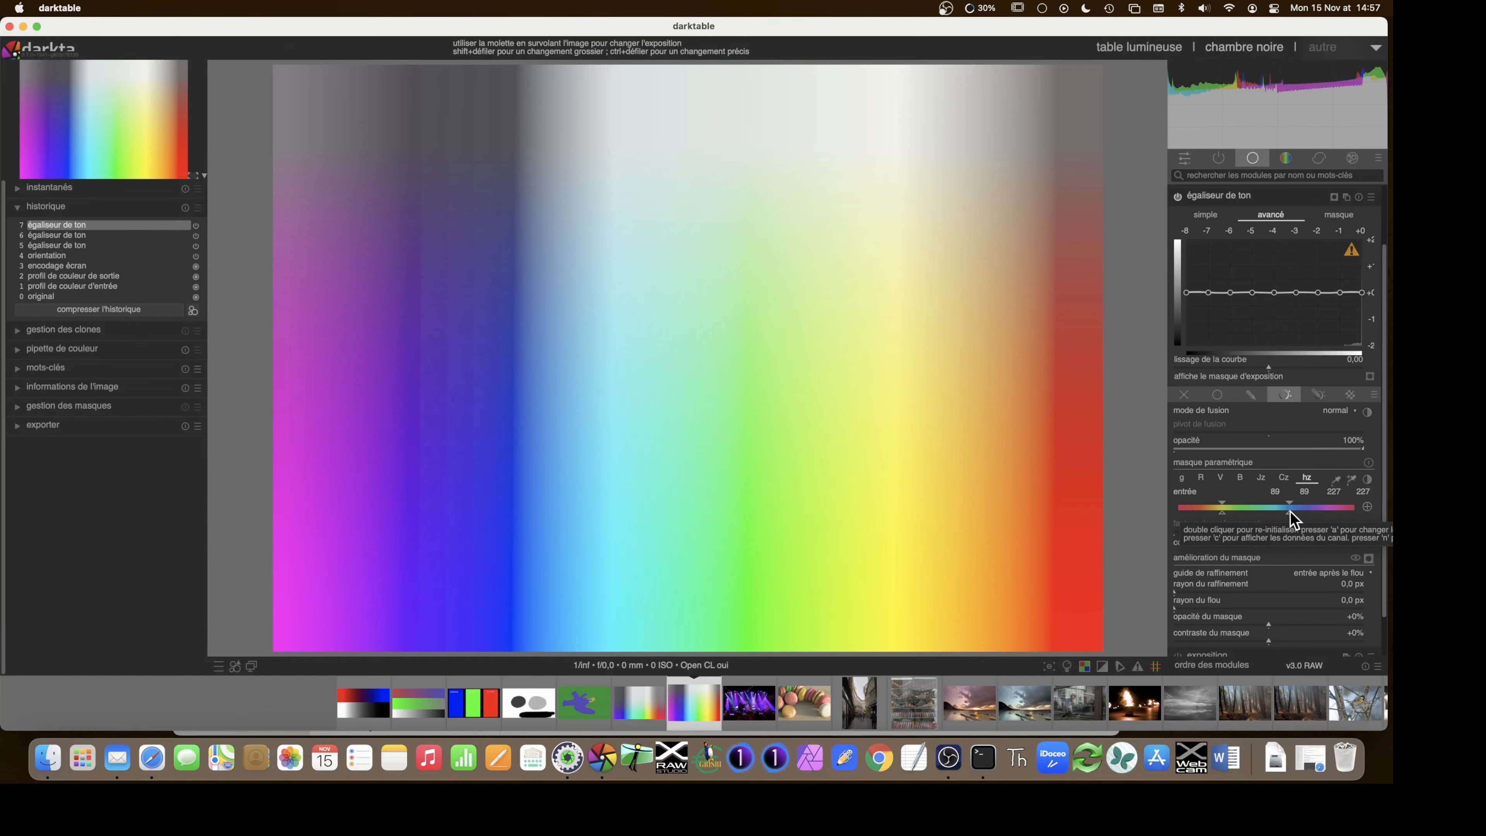
Display the mask overlay and feather the hz range by extending its outer limits to 60 and 272
left_click(1368, 558)
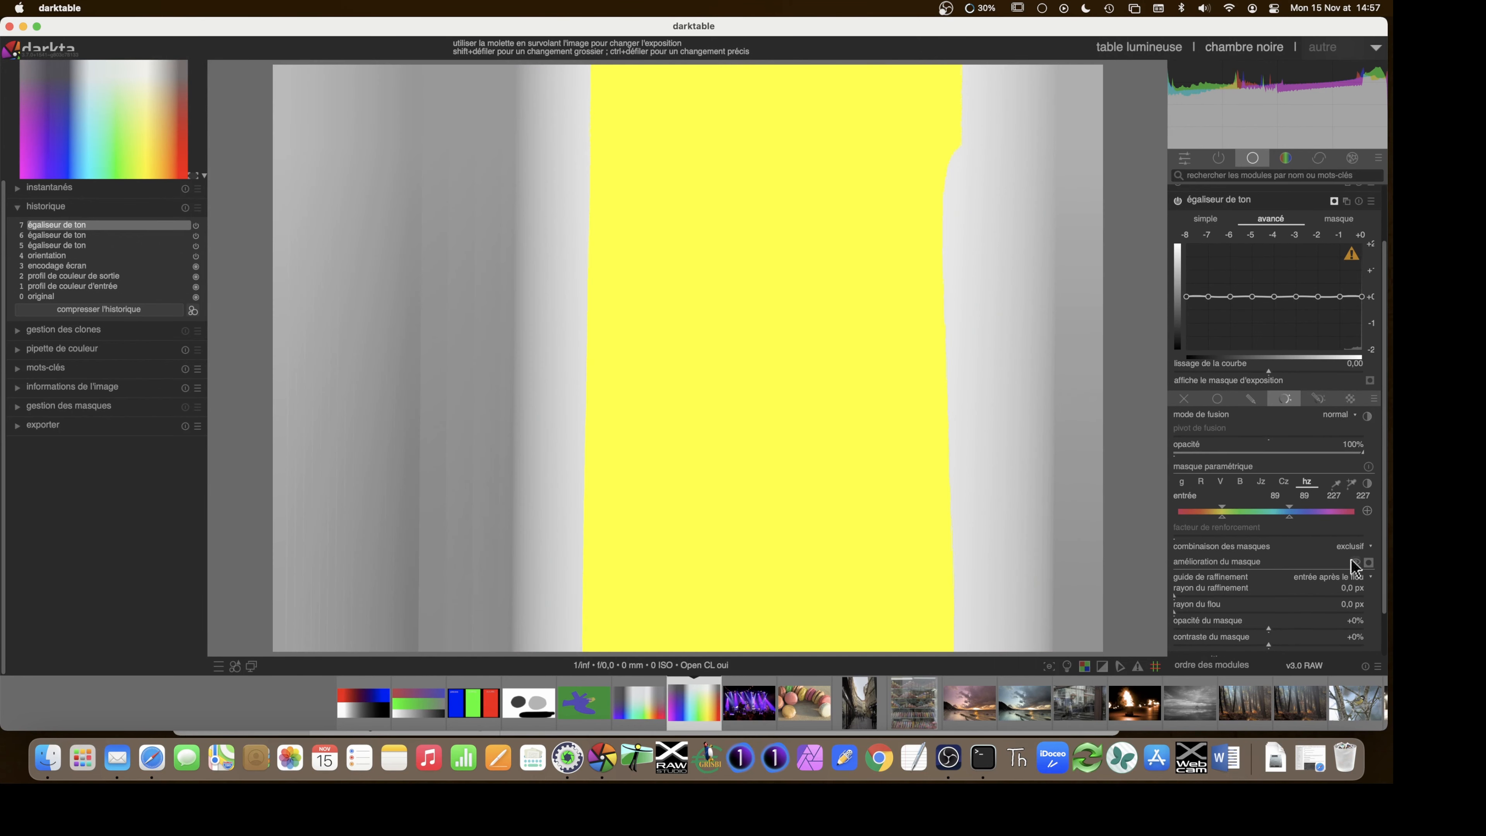
left_click(1368, 559)
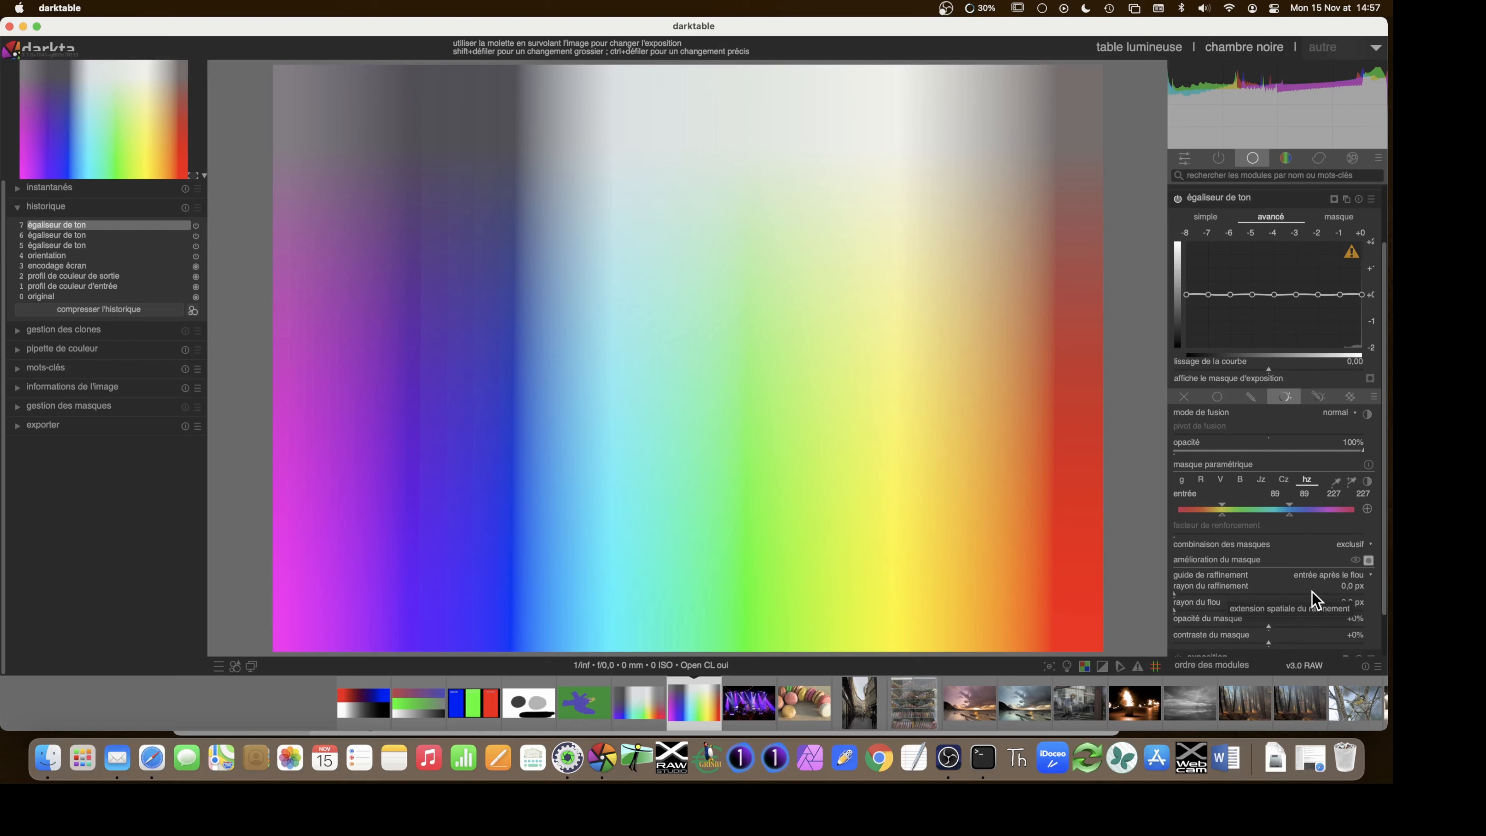
left_click(1369, 561)
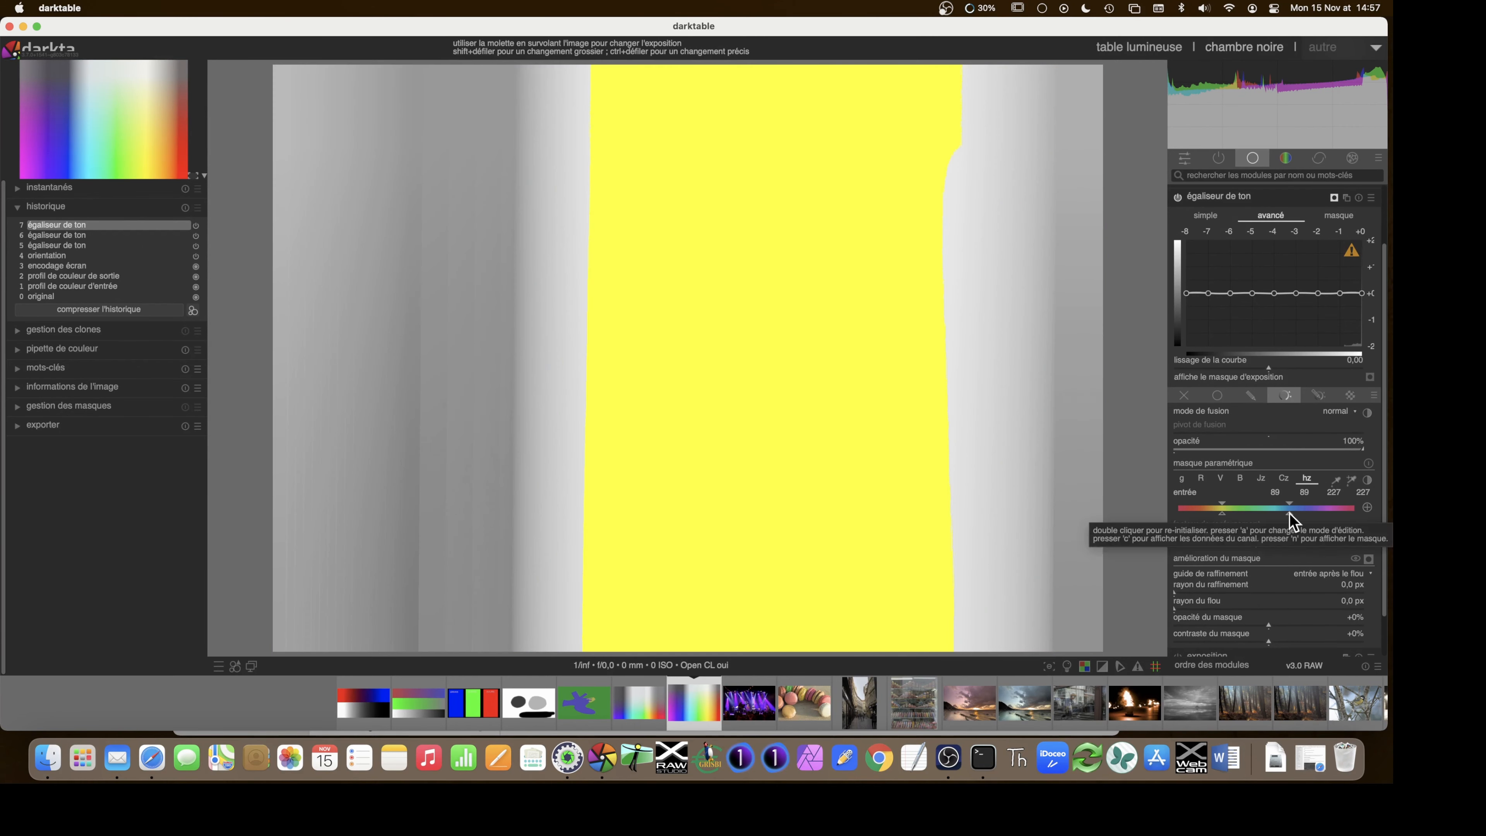
left_click_drag(1293, 514, 1313, 510)
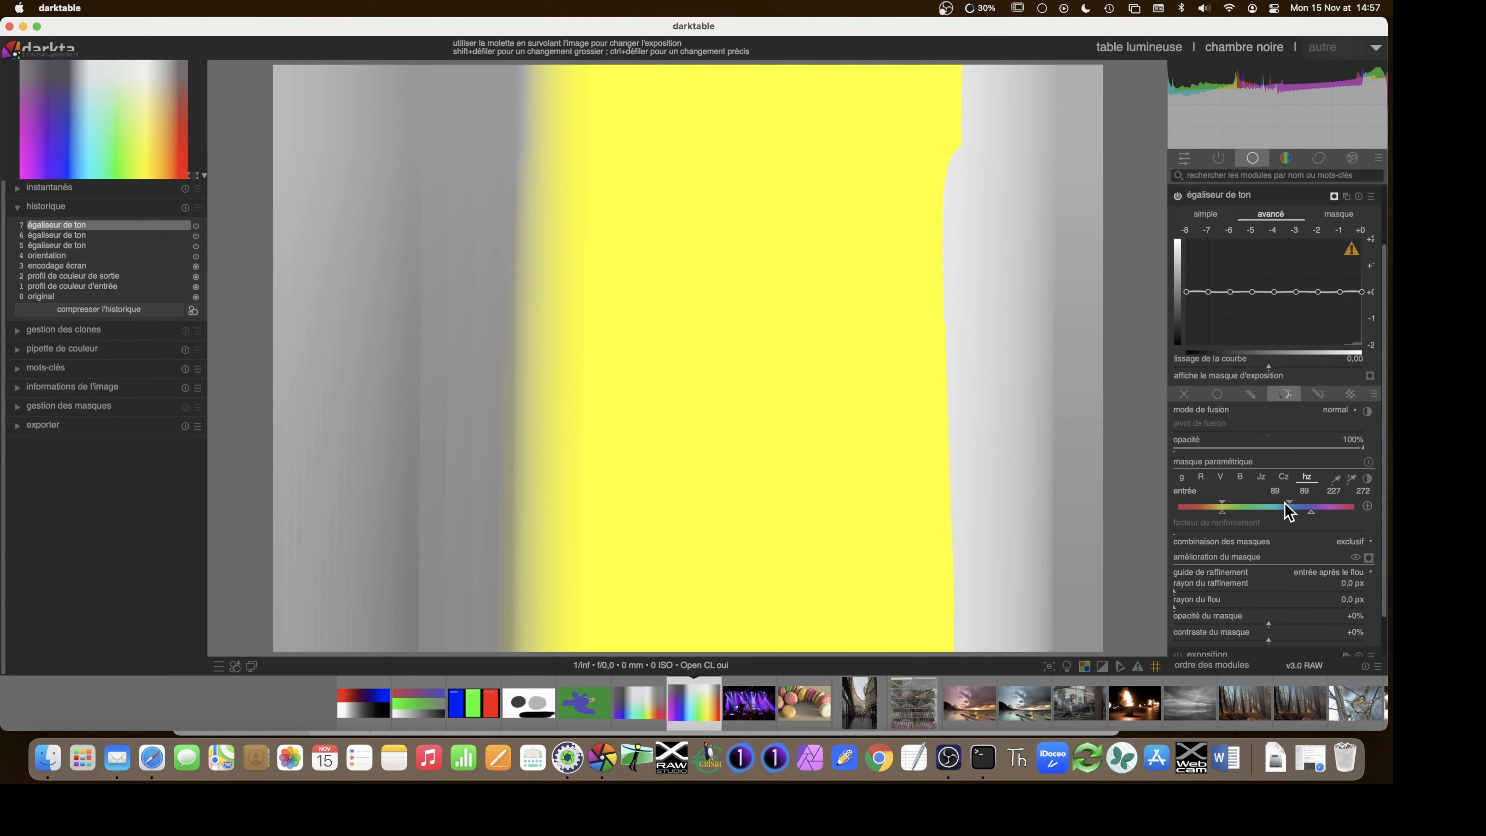
left_click_drag(1221, 512, 1207, 511)
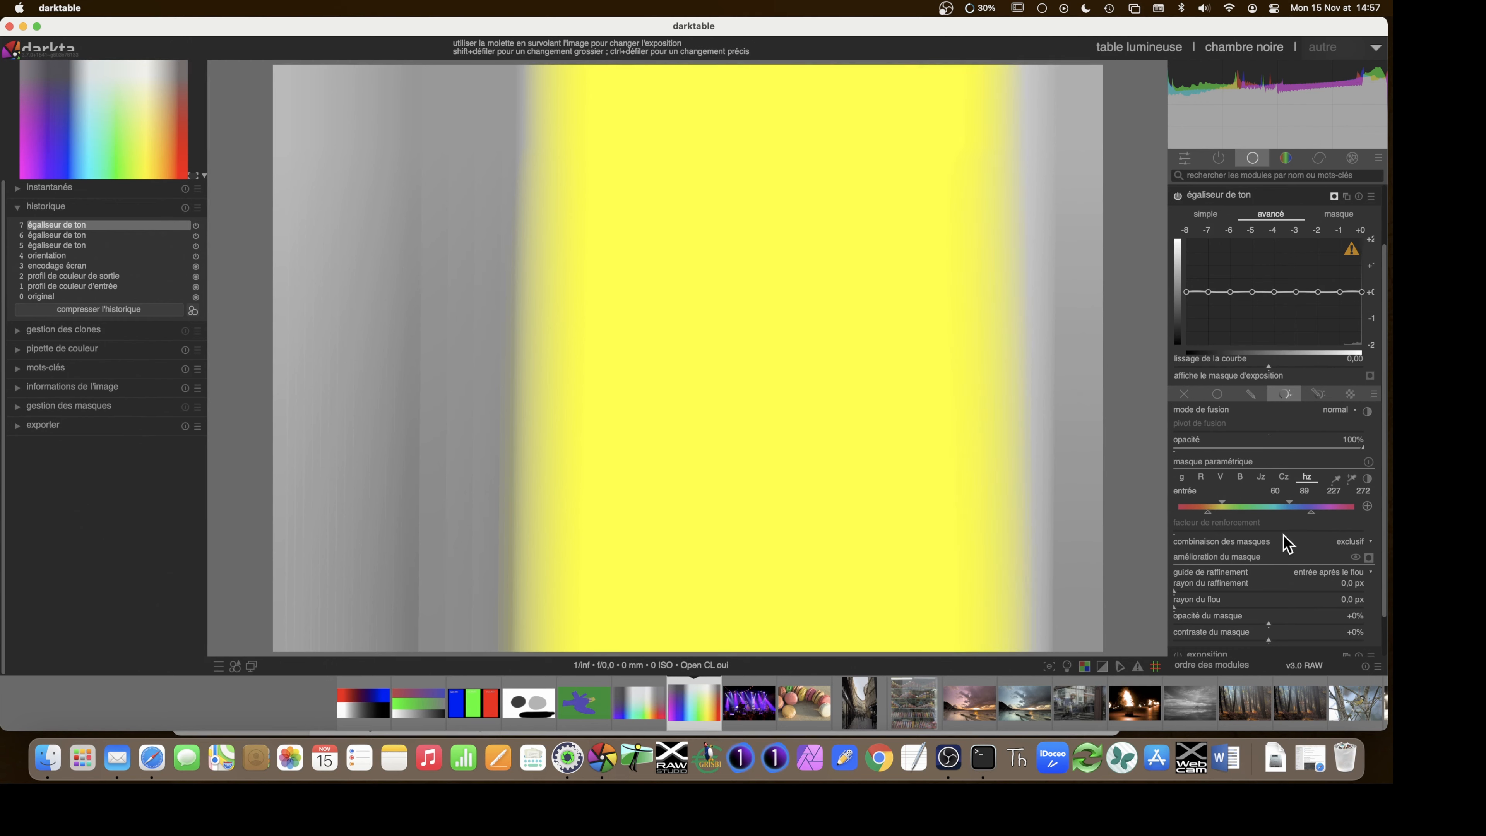
Toggle the mask overlay to compare it with the image, and invert the hz channel's polarity
left_click(1368, 557)
left_click(1368, 557)
left_click(1367, 505)
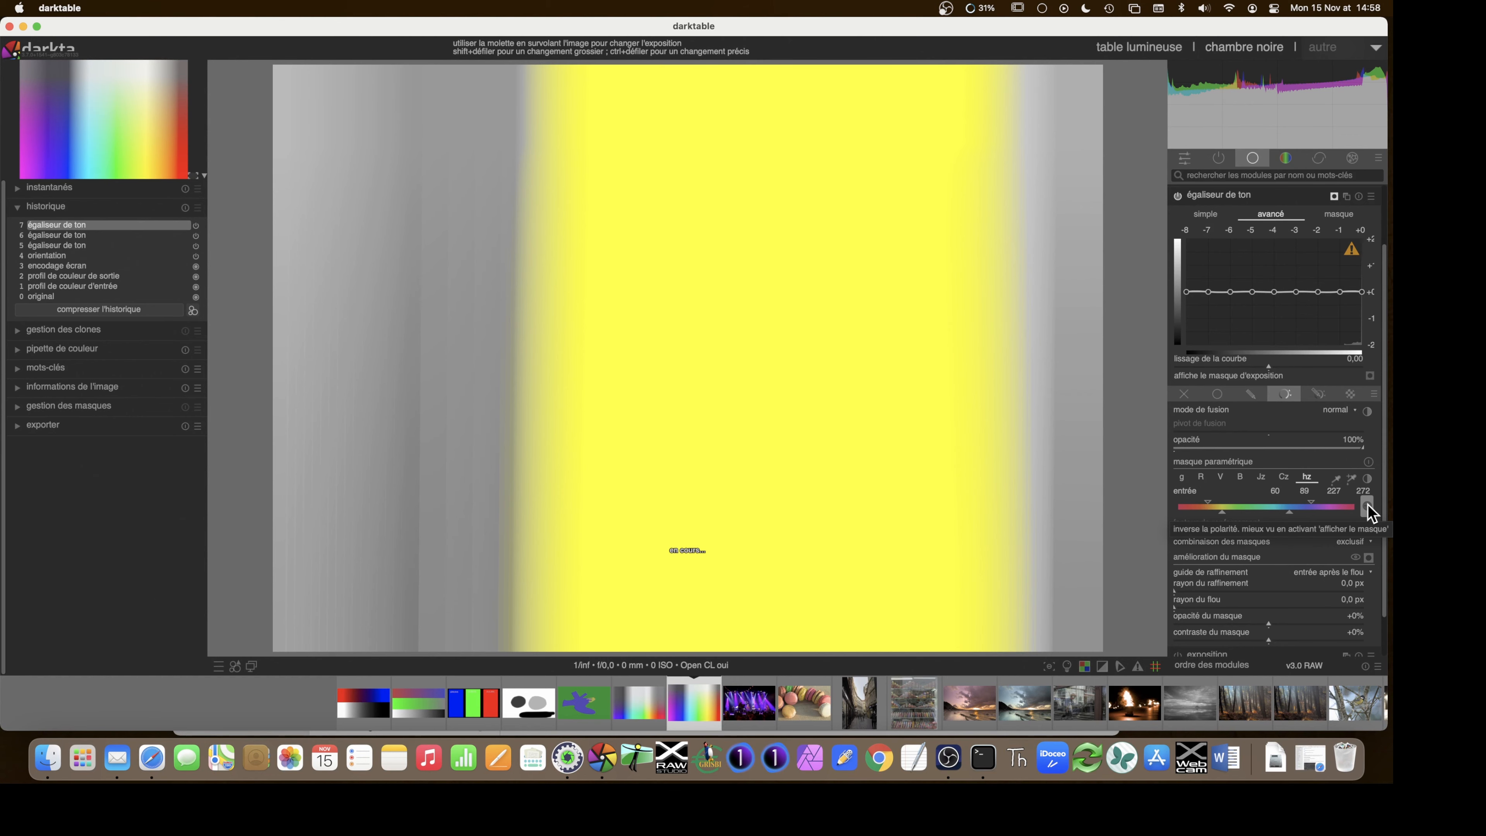
left_click(1367, 505)
left_click(1367, 506)
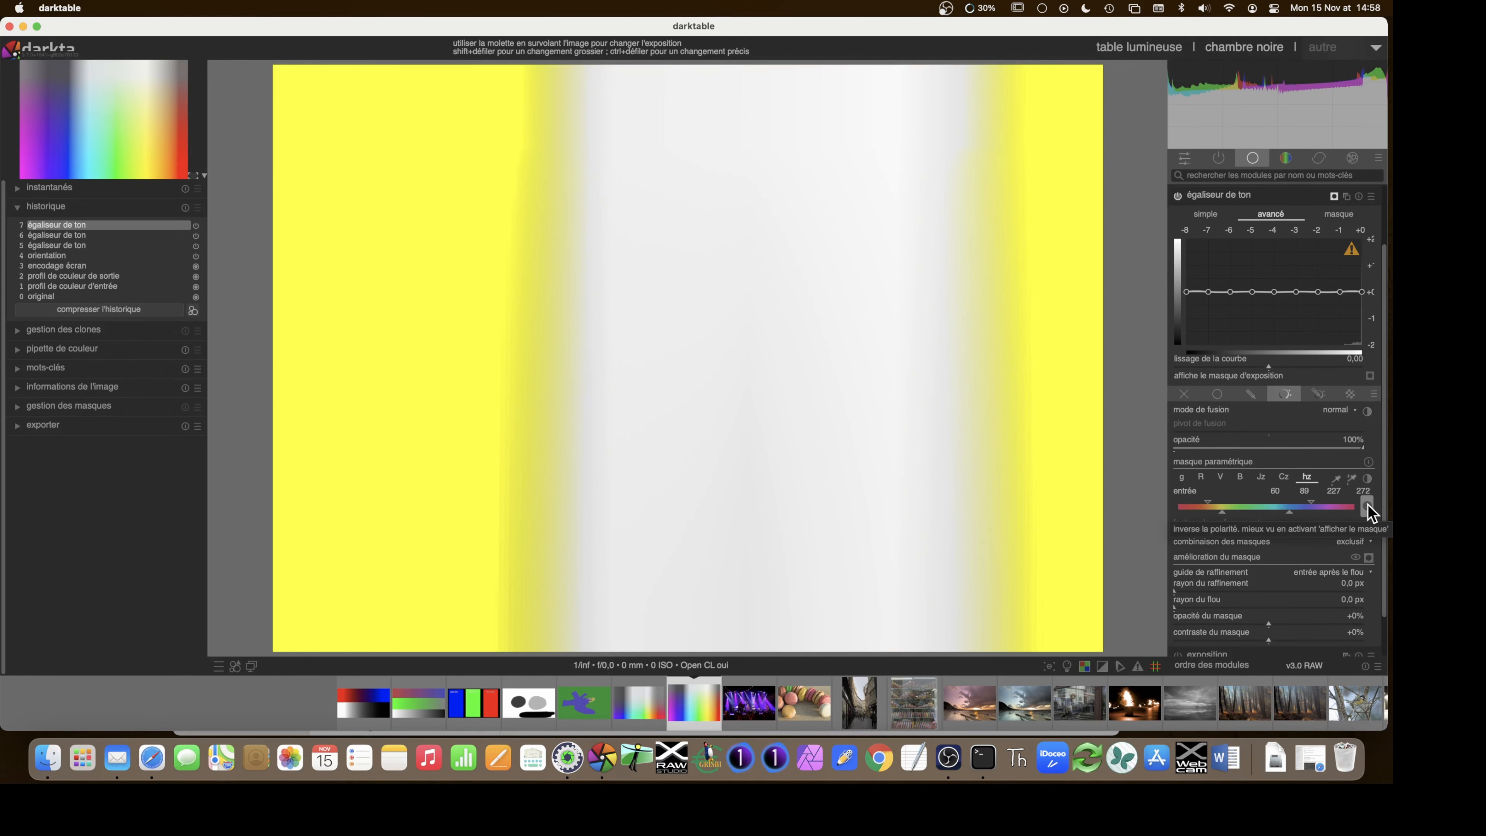
left_click(1367, 506)
left_click(1367, 507)
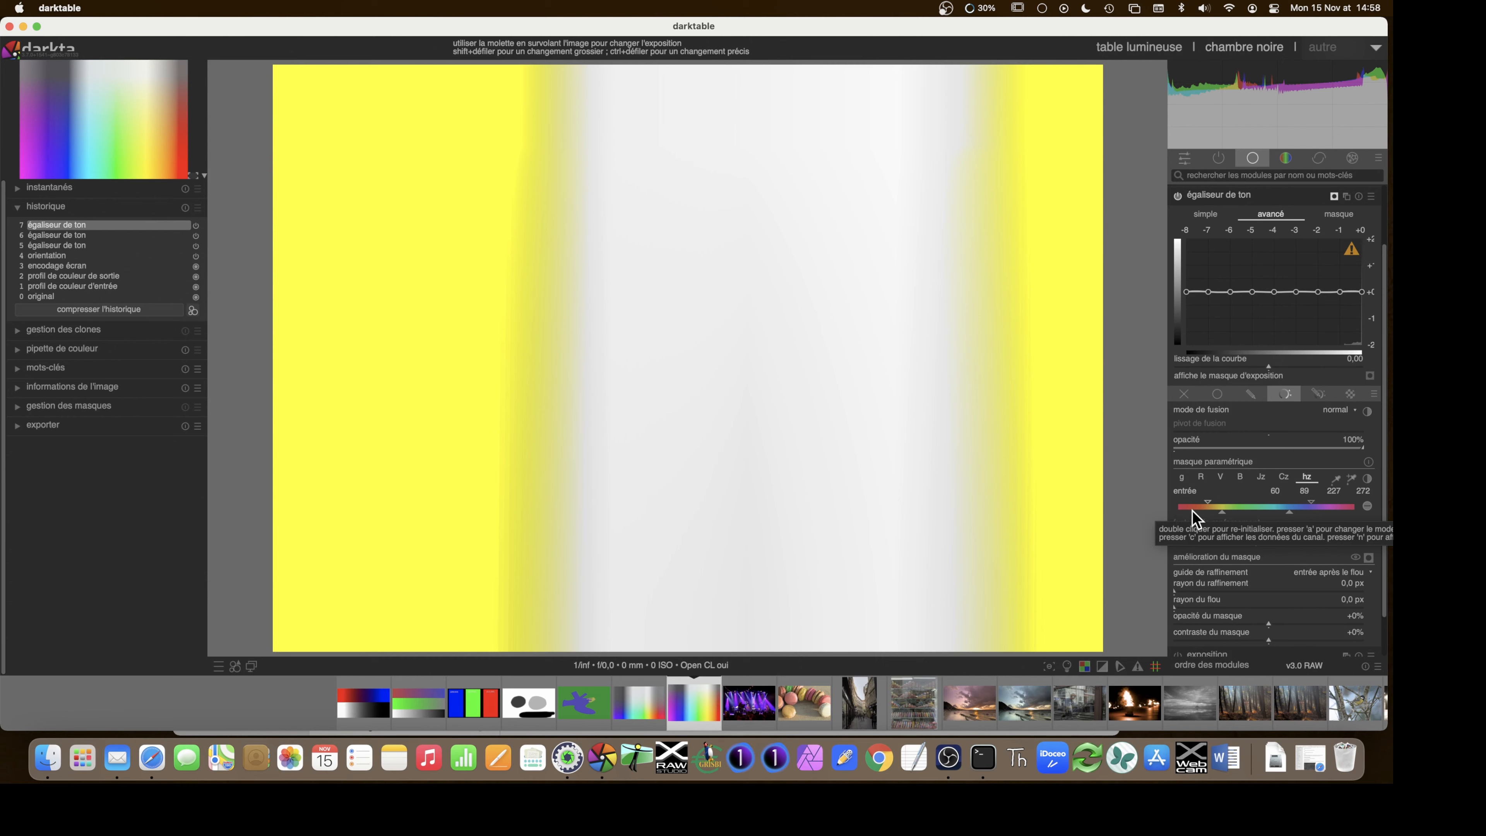
Adjust the inverted hz range so its four limits are 64, 108, 238 and 272
mouse_move(1222, 512)
left_mouse_down()
mouse_move(1293, 514)
mouse_move(1235, 520)
mouse_move(1258, 507)
left_mouse_up()
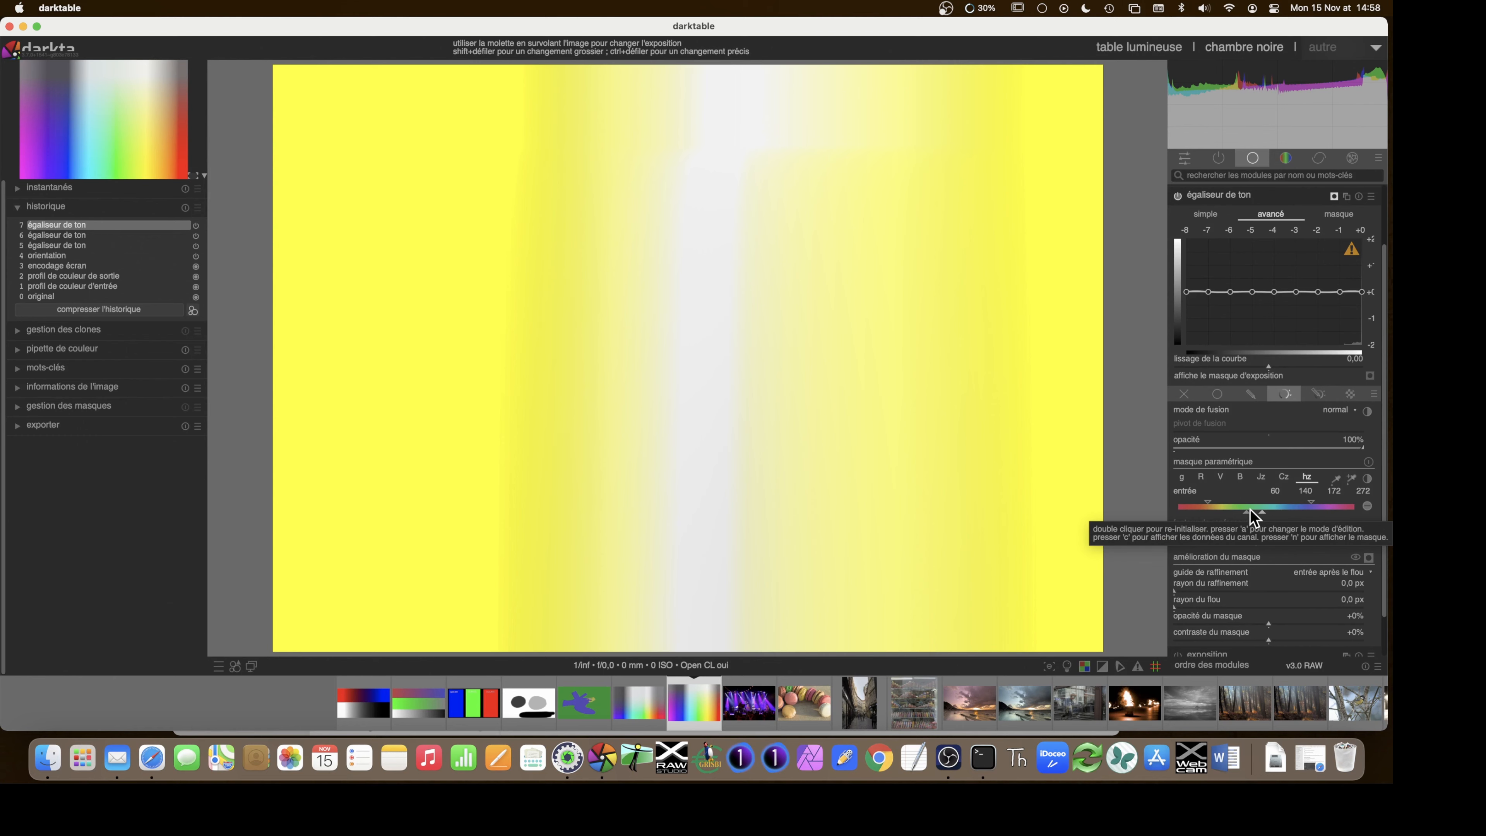
mouse_move(1209, 503)
left_mouse_down()
mouse_move(1297, 514)
mouse_move(1209, 503)
left_mouse_up()
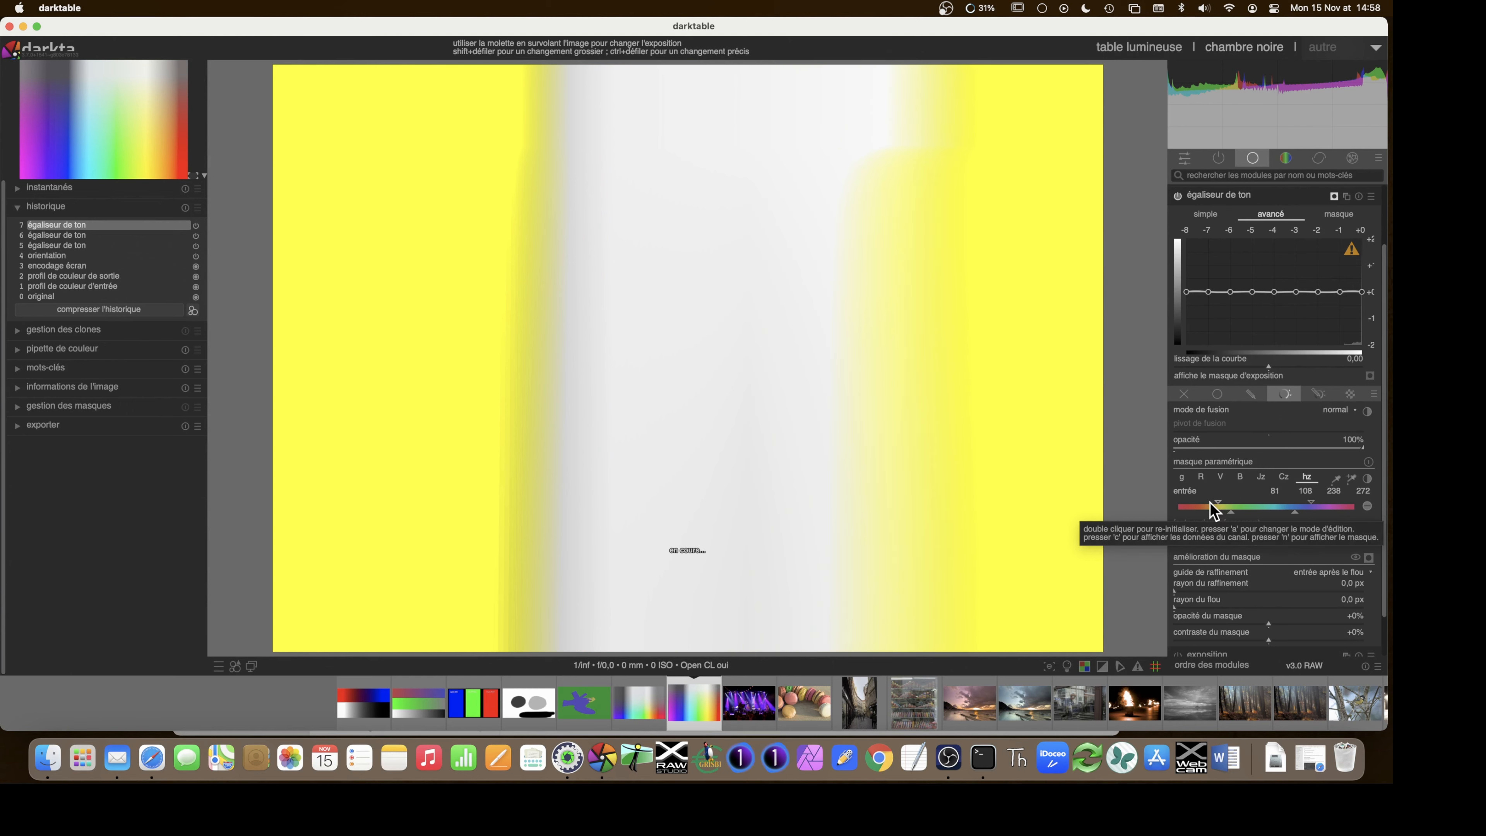
left_click(1210, 503)
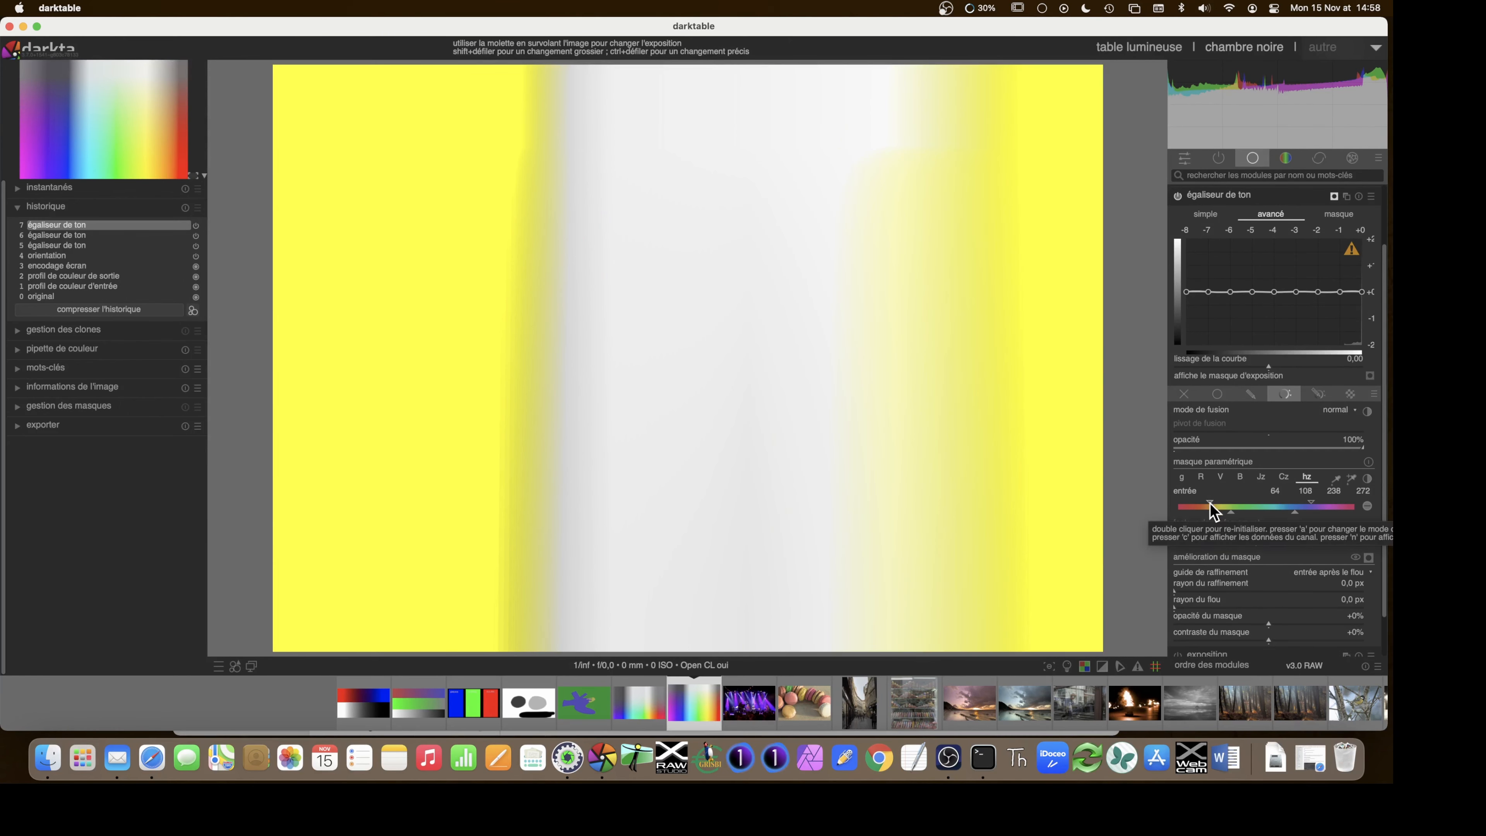
Switch the hz channel back to normal polarity and reset its range to 0–360
left_click(1367, 506)
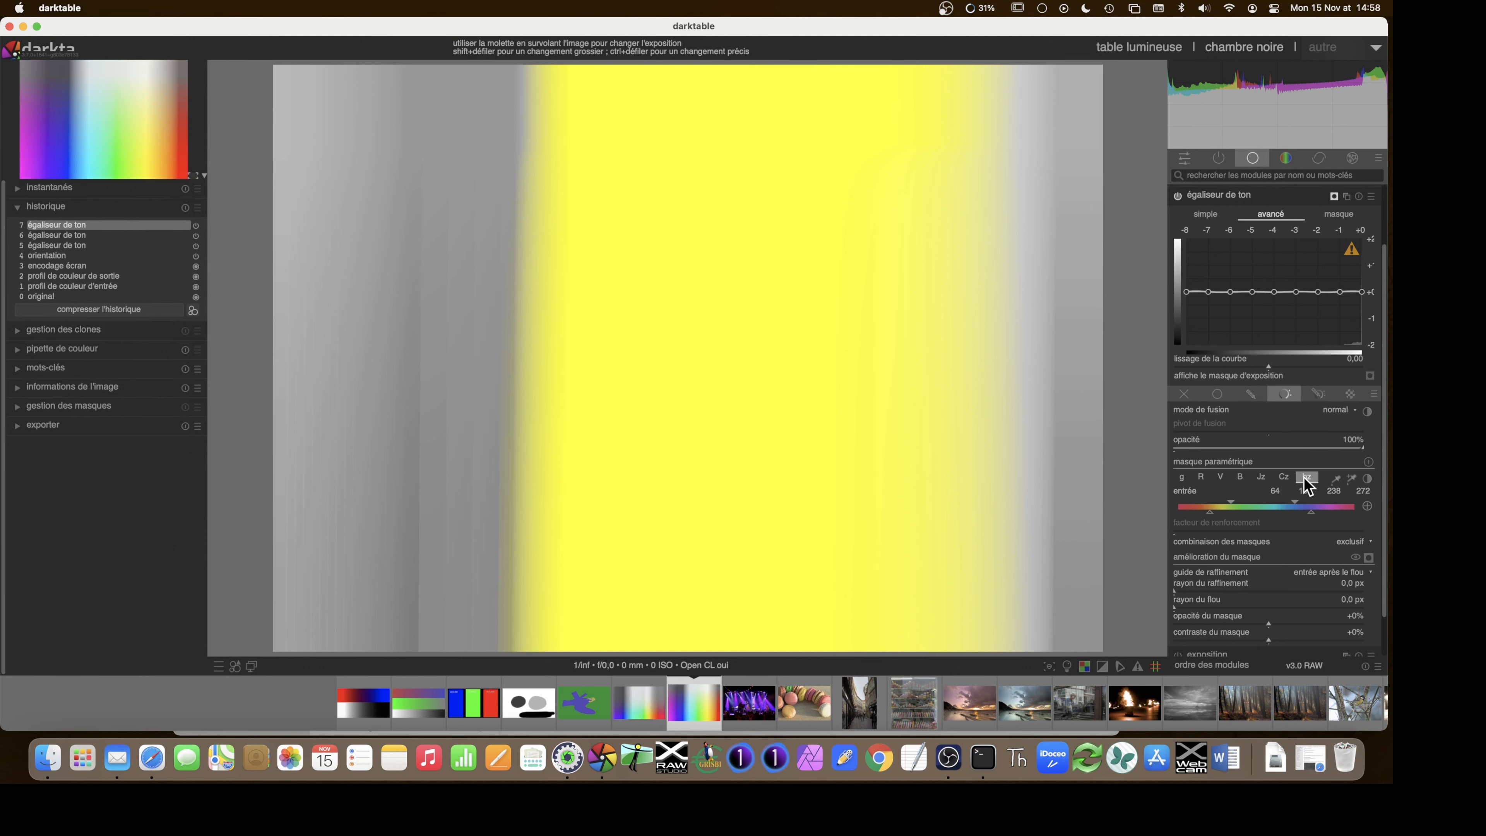
double_click(1271, 507)
left_click(1272, 507)
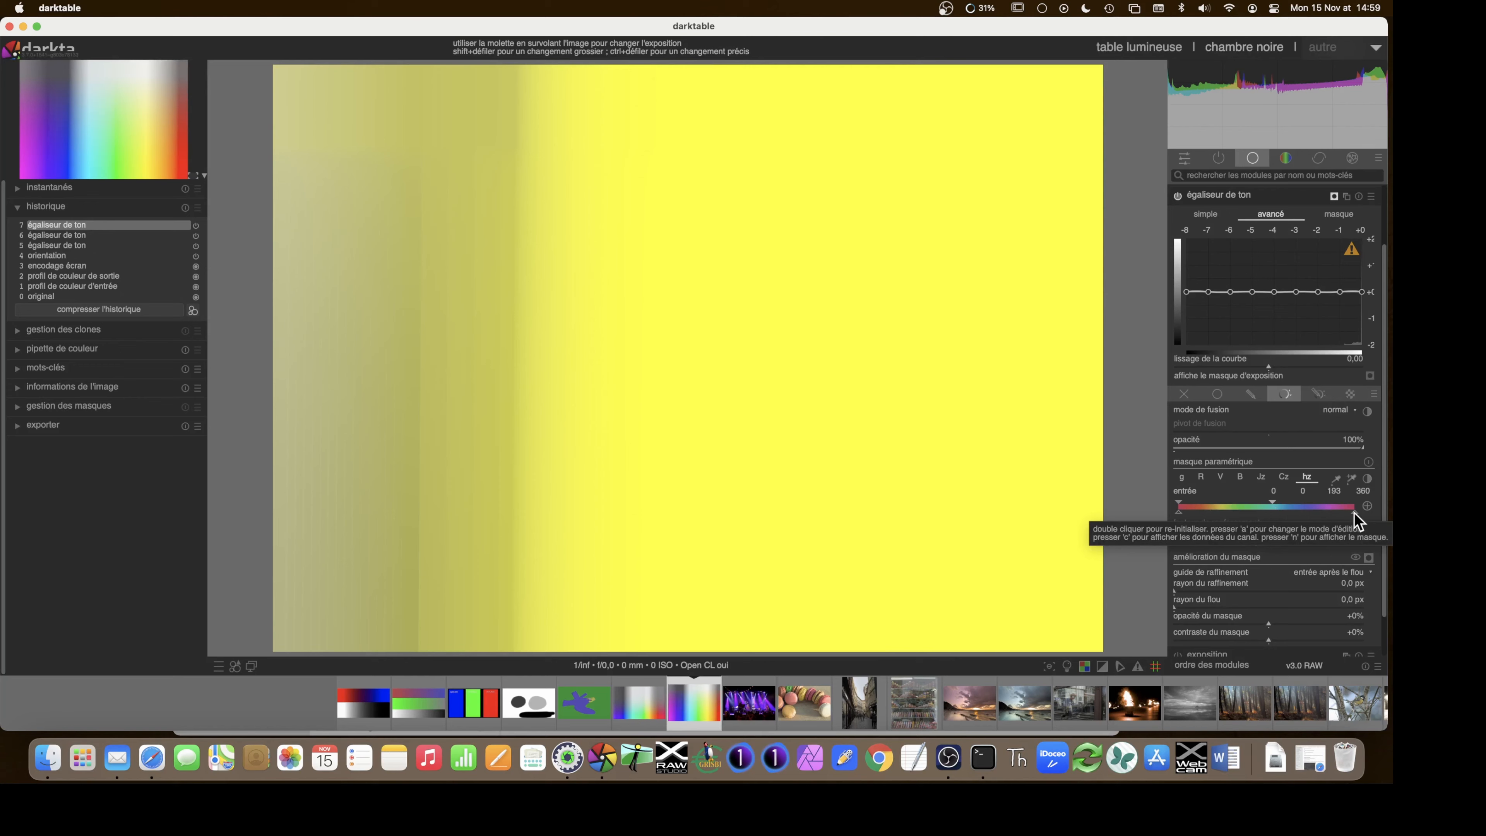
double_click(1313, 506)
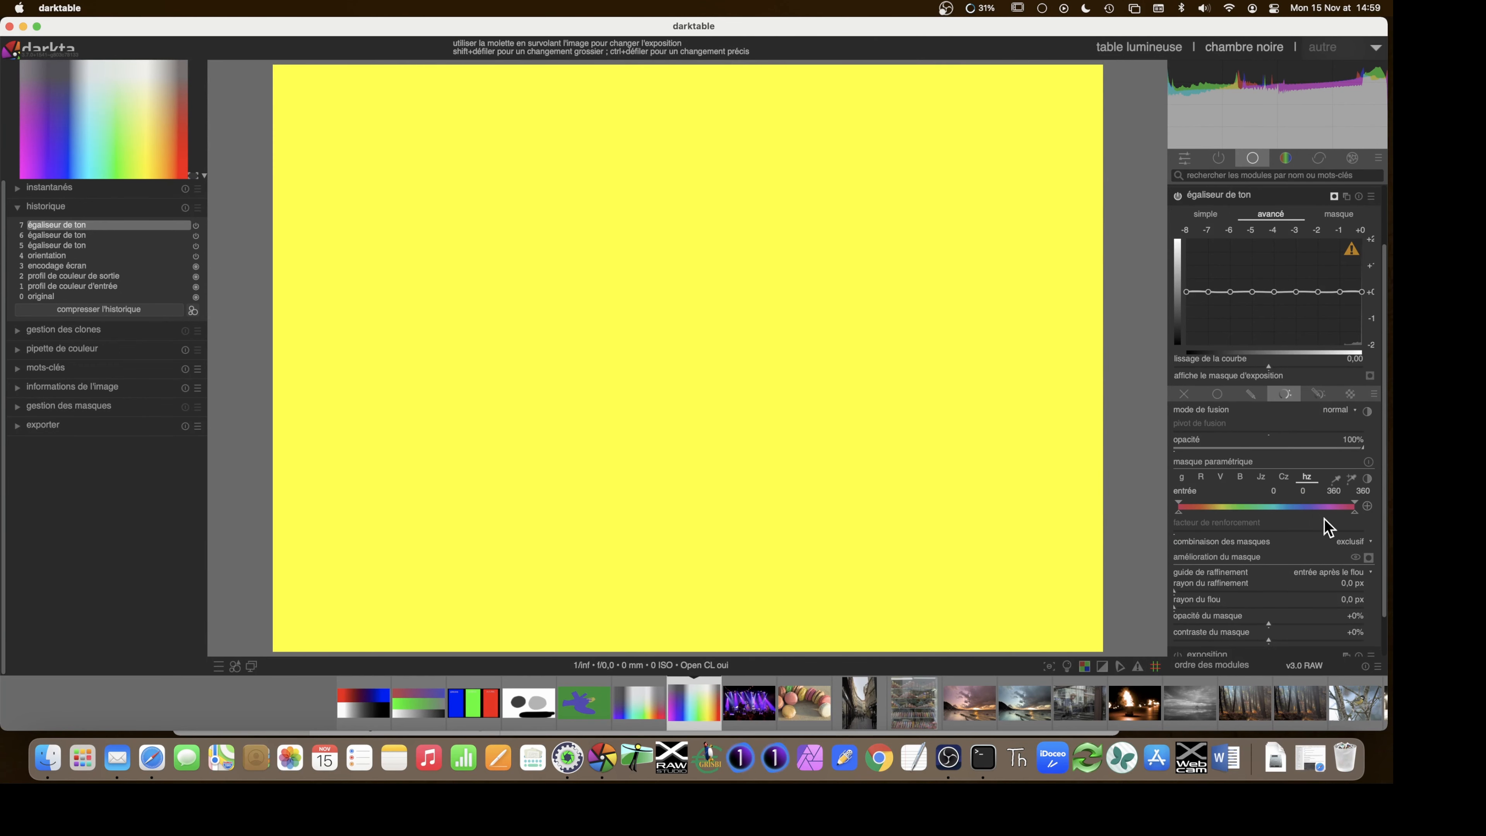
Try limiting the Cz channel with lower limits of 0.43 and 0.61, hide the mask overlay and reset the channel
left_click(1283, 476)
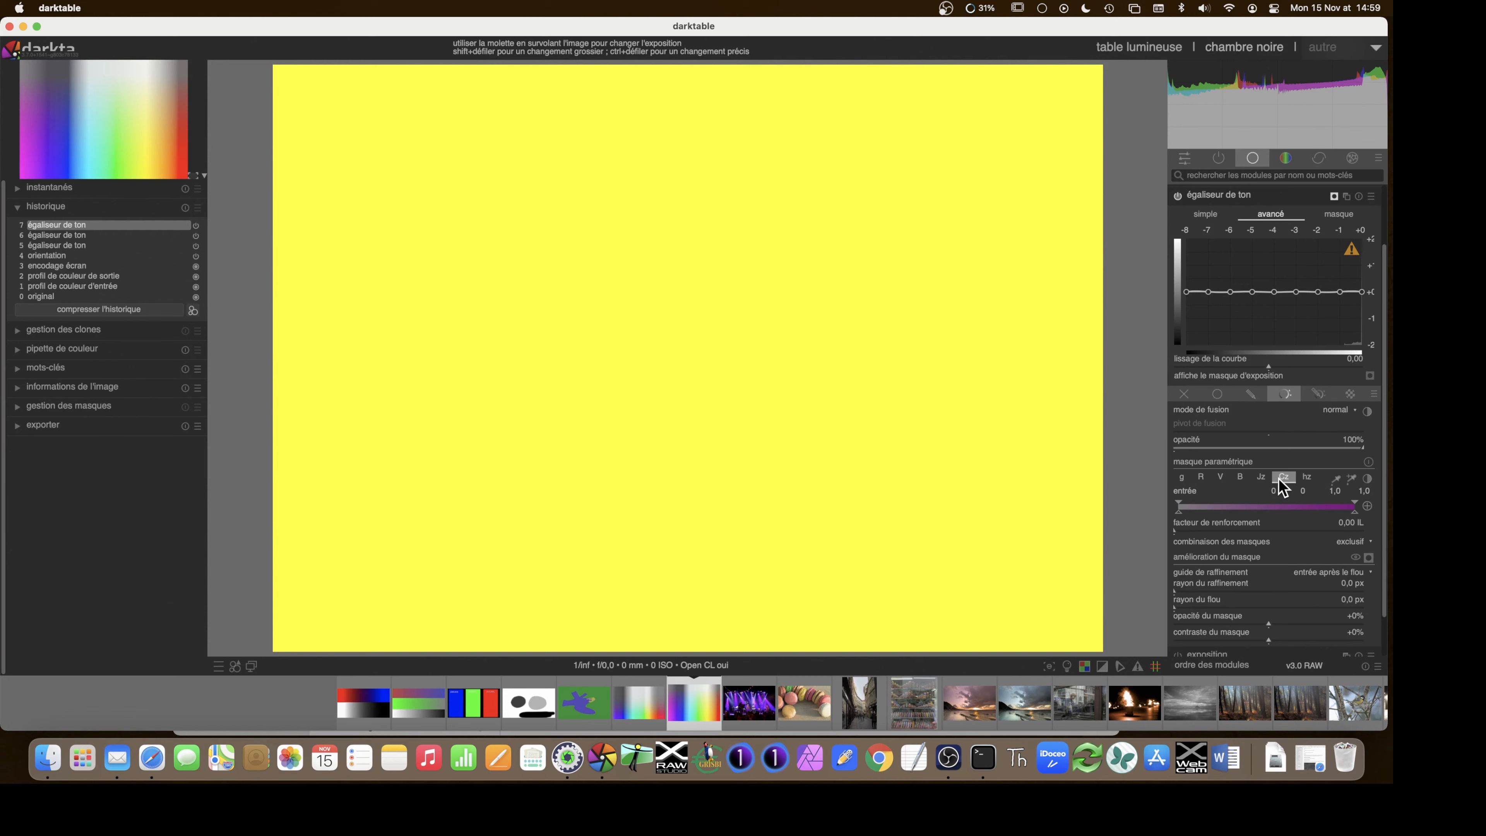
mouse_move(1180, 512)
left_mouse_down()
mouse_move(1286, 518)
mouse_move(1253, 515)
left_mouse_up()
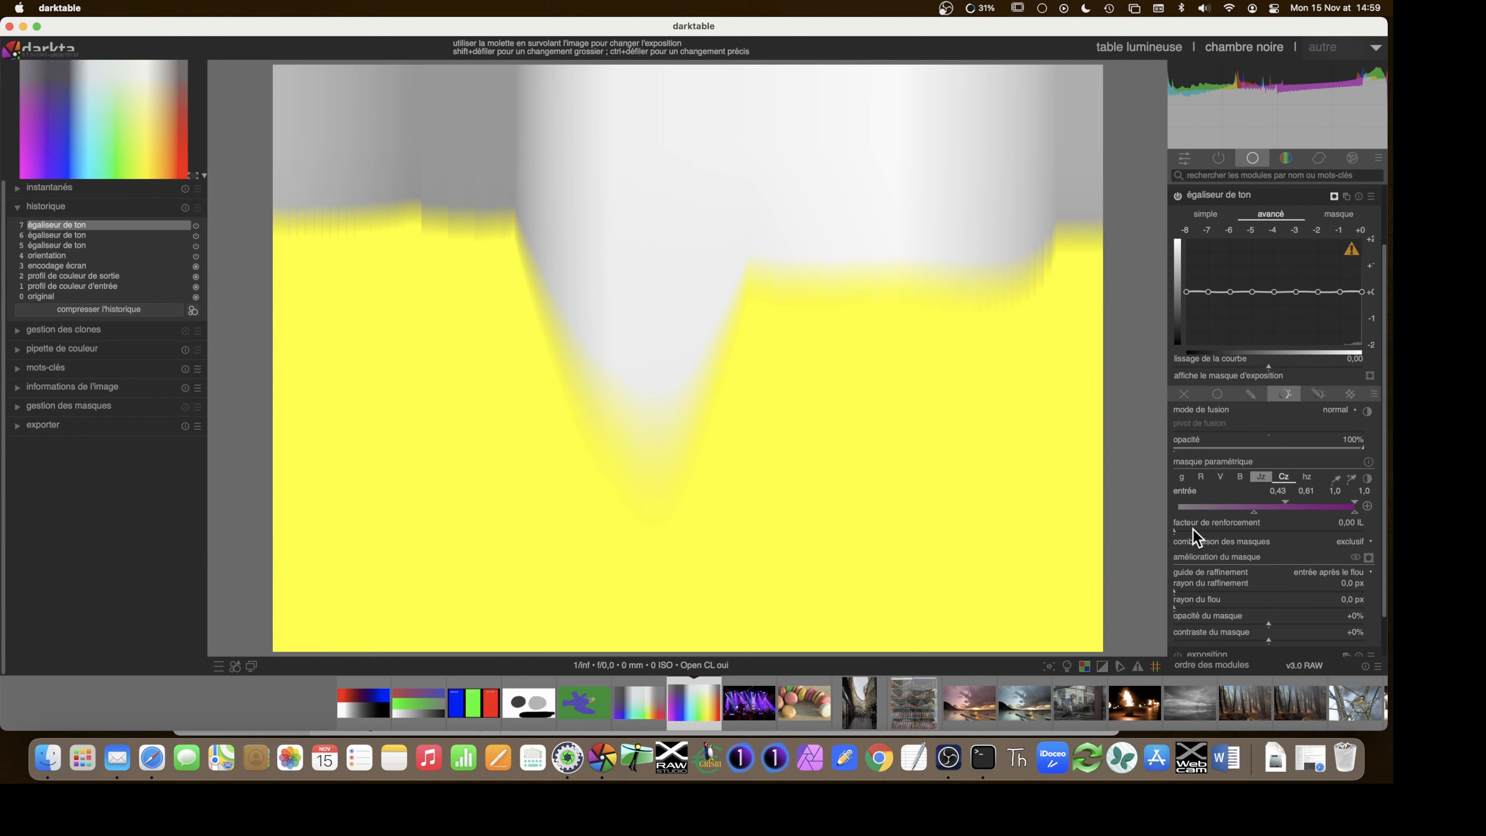
left_click(1369, 556)
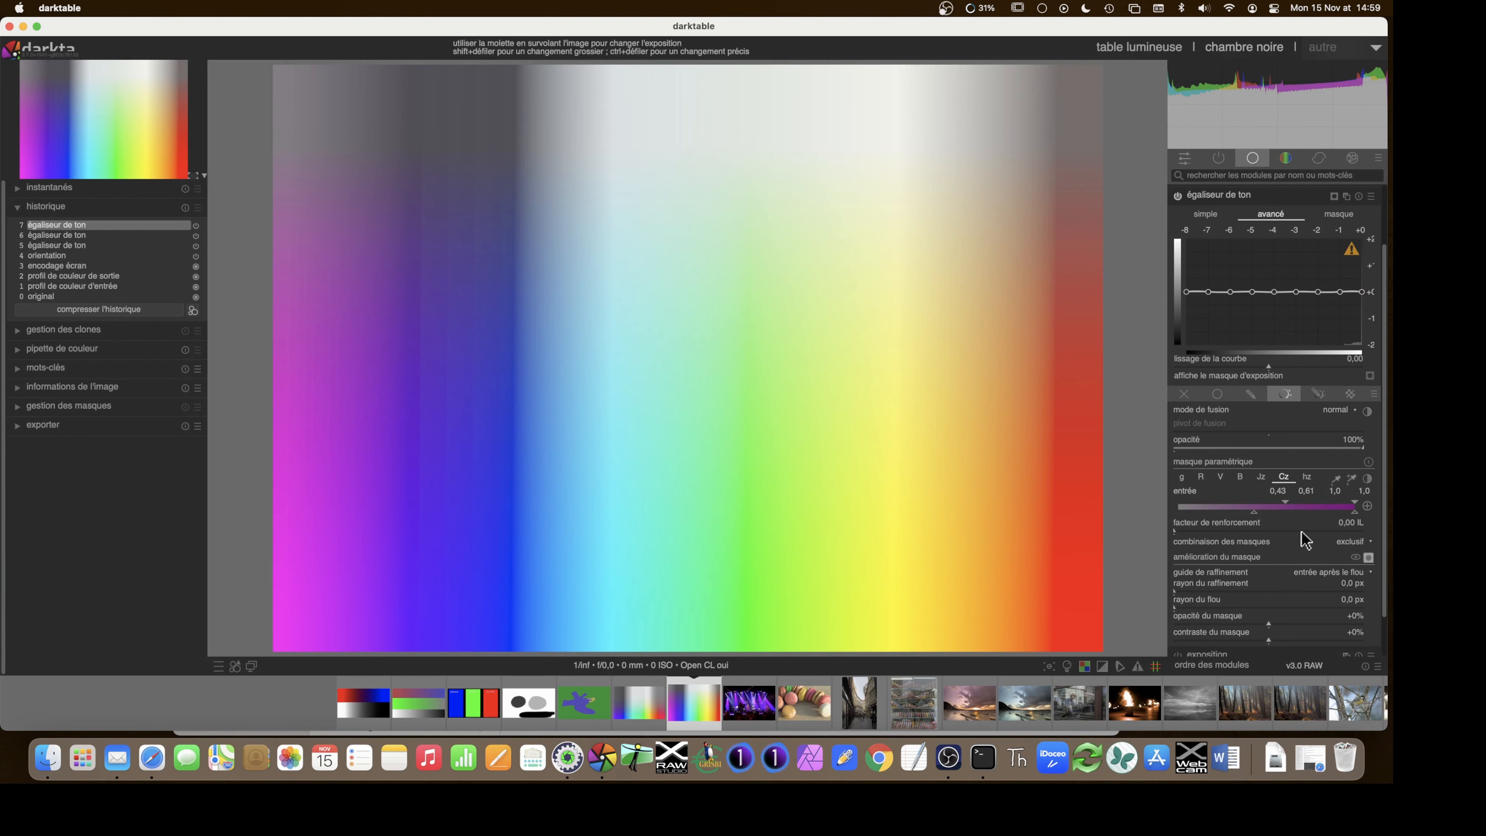
left_click(1297, 506)
Set the Jz channel's lower limits to 0.88 and 0.93, toggling the mask overlay to compare it with the image
left_click(1260, 476)
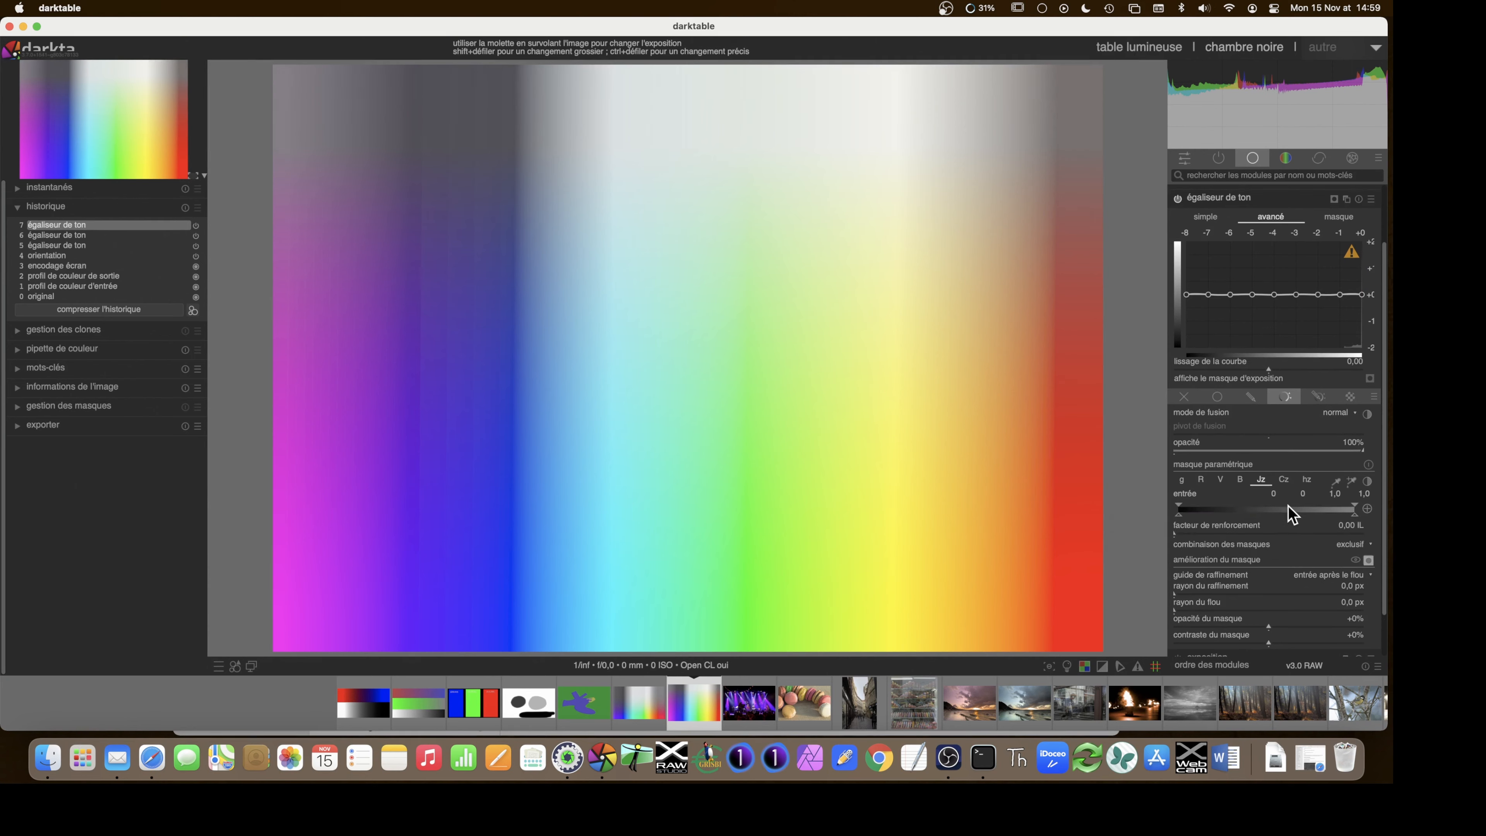
left_click(1368, 560)
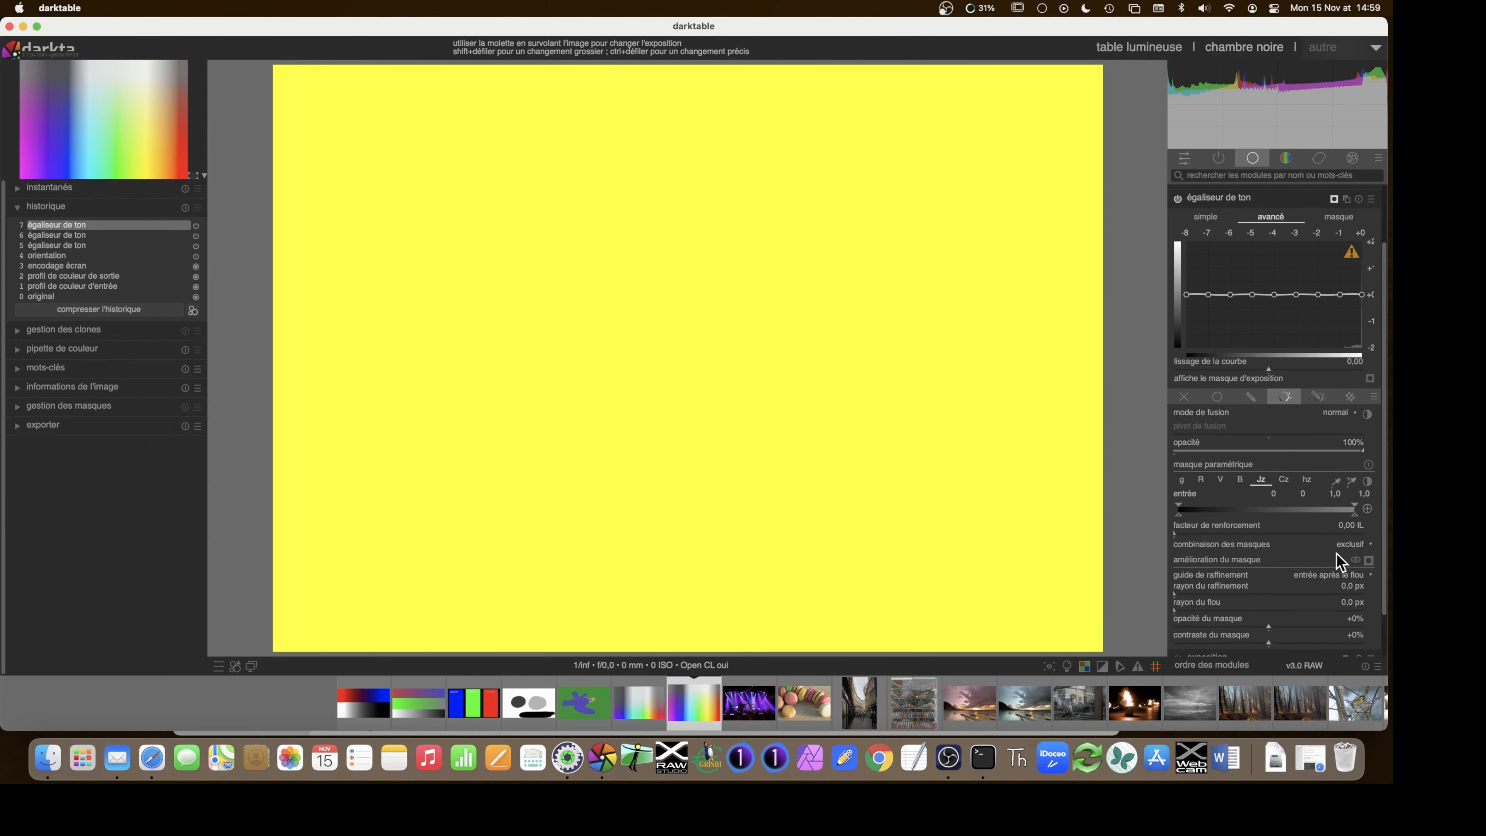
left_click_drag(1184, 514, 1339, 514)
left_click_drag(1334, 504, 1341, 505)
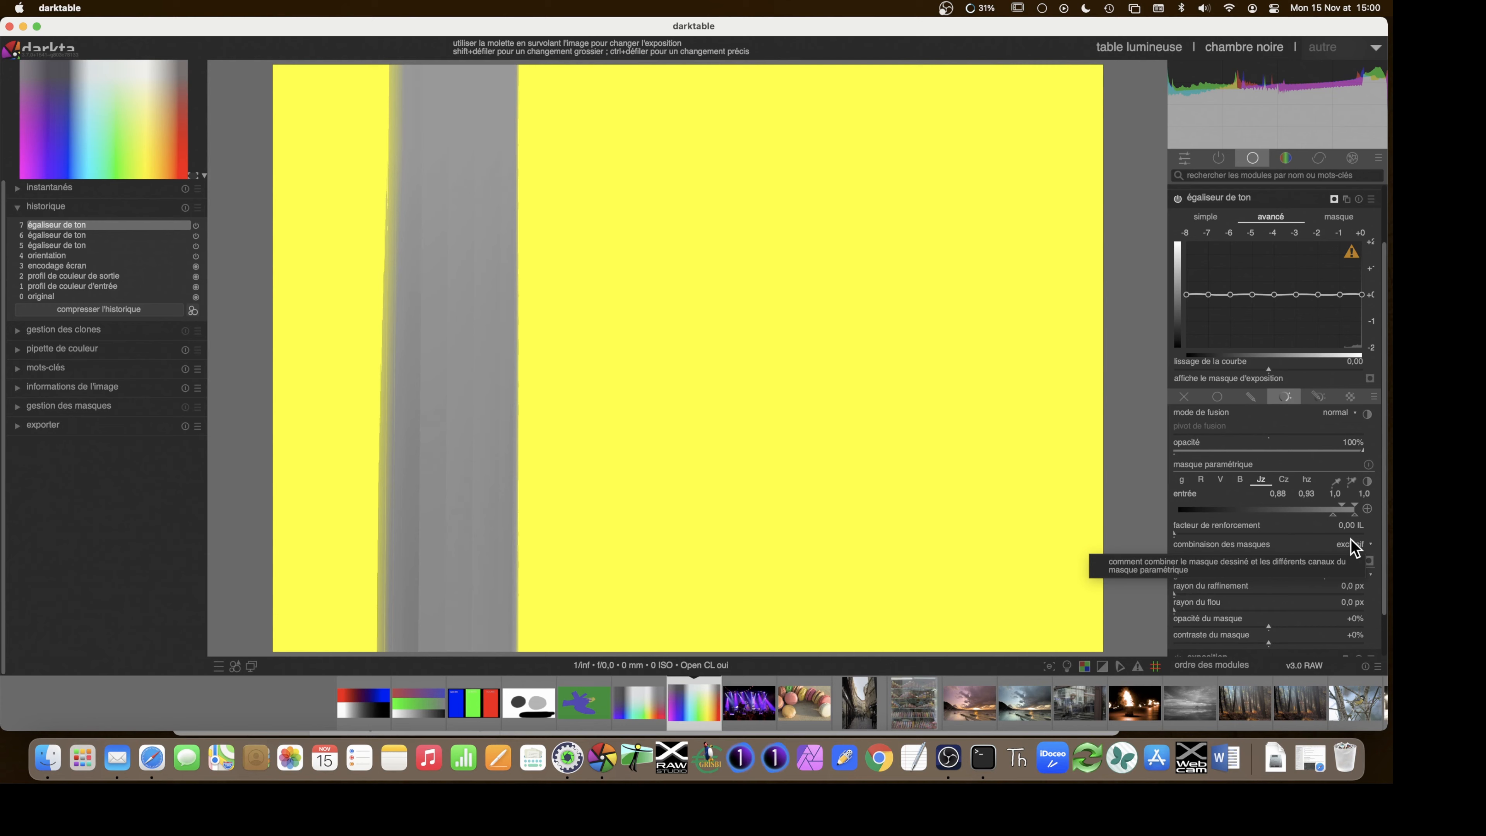
left_click(1368, 560)
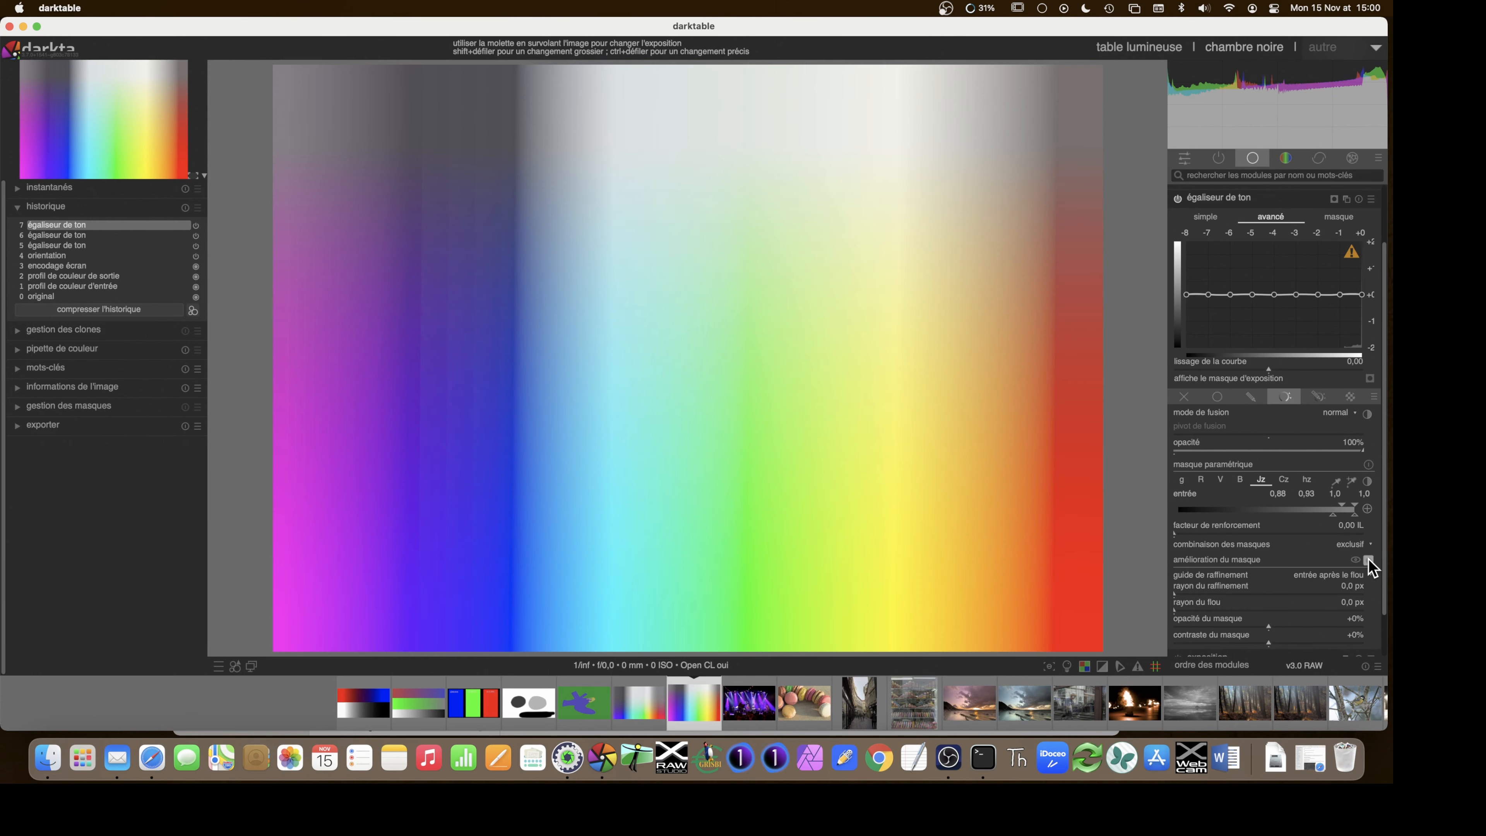
left_click(1368, 560)
left_click(1368, 561)
Raise the Jz channel's facteur de renforcement to 1.29 IL and display the mask overlay
scroll(1260, 480, "up", 1)
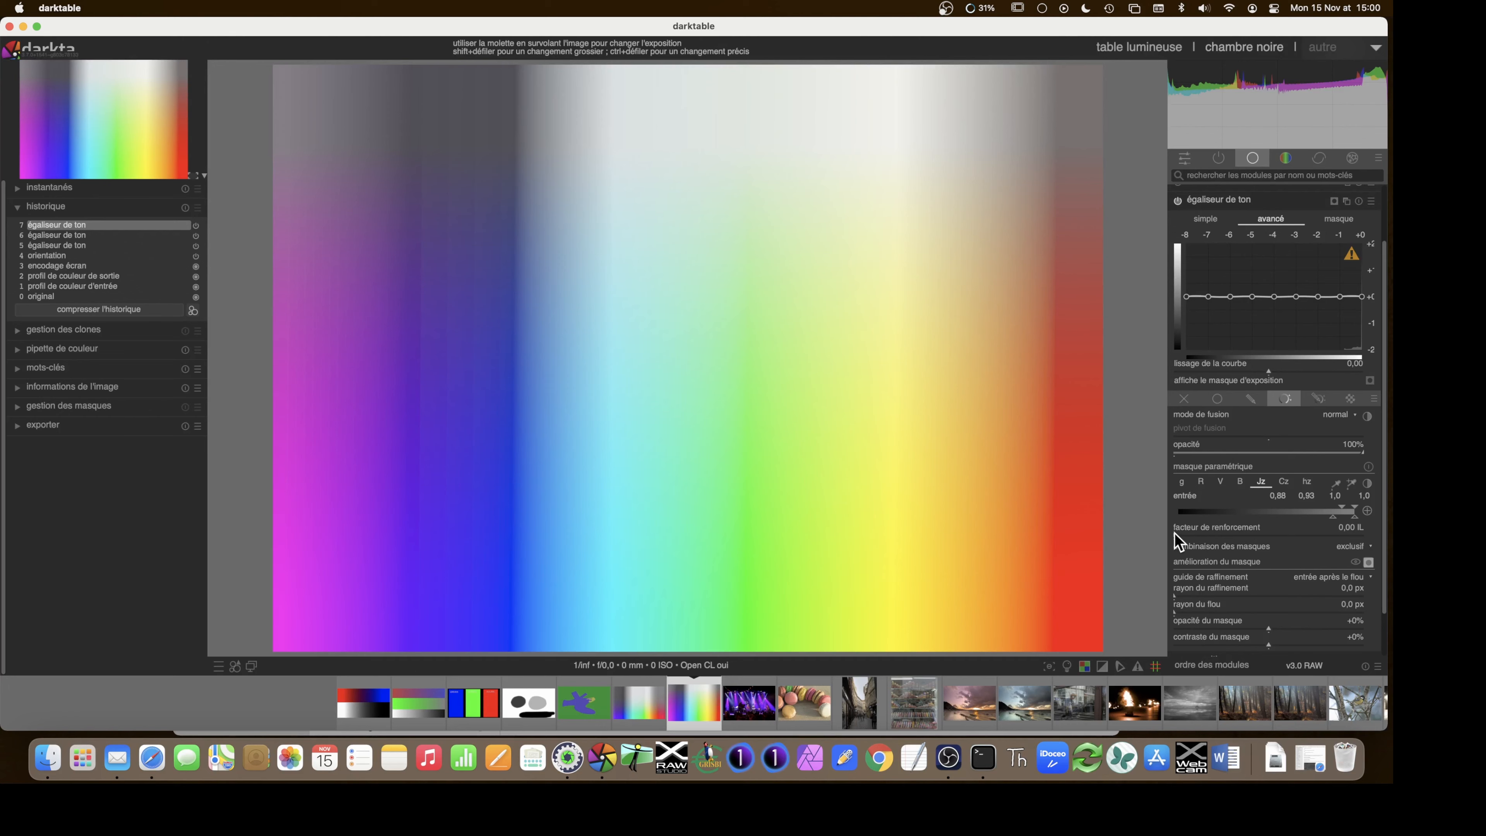
left_click_drag(1176, 534, 1249, 536)
left_click(1368, 563)
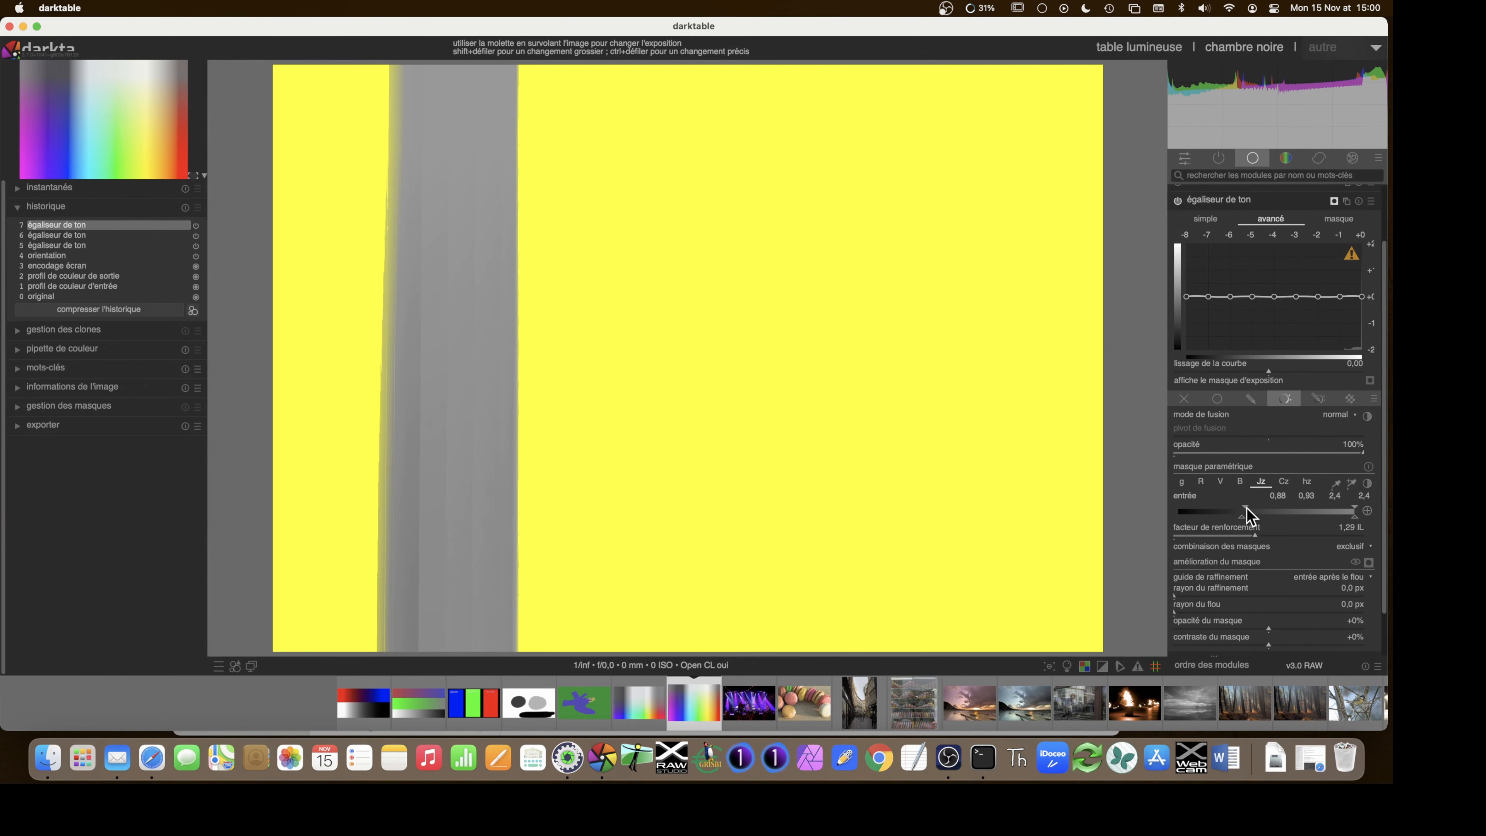
Set the Jz channel's lower limits to 1.4 and 1.9, lower the facteur de renforcement to 1.18 IL and hide the mask overlay
mouse_move(1250, 516)
left_mouse_down()
mouse_move(1305, 516)
mouse_move(1280, 517)
left_mouse_up()
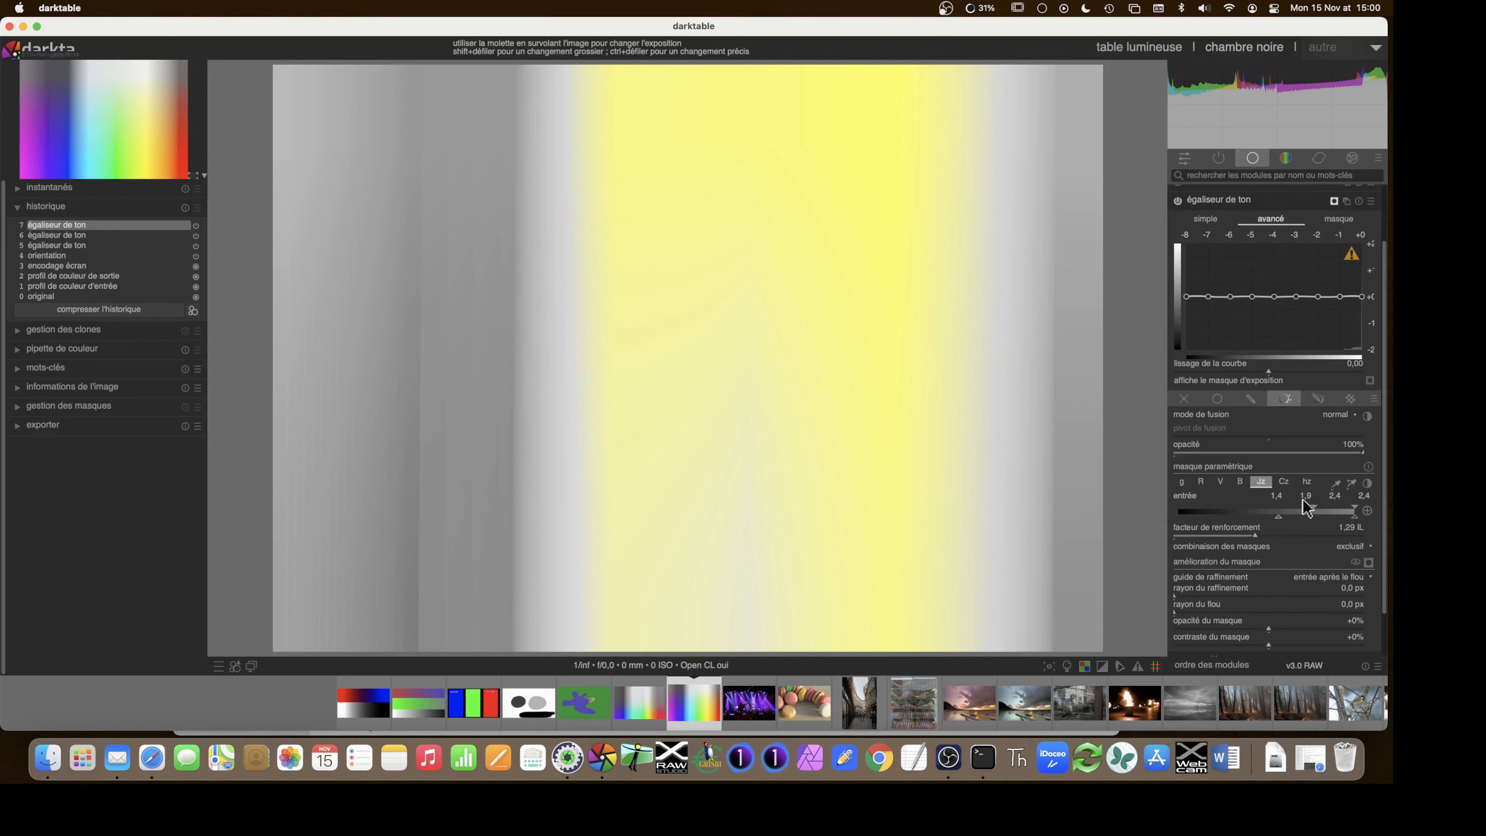
left_click_drag(1256, 534, 1248, 534)
left_click(1368, 562)
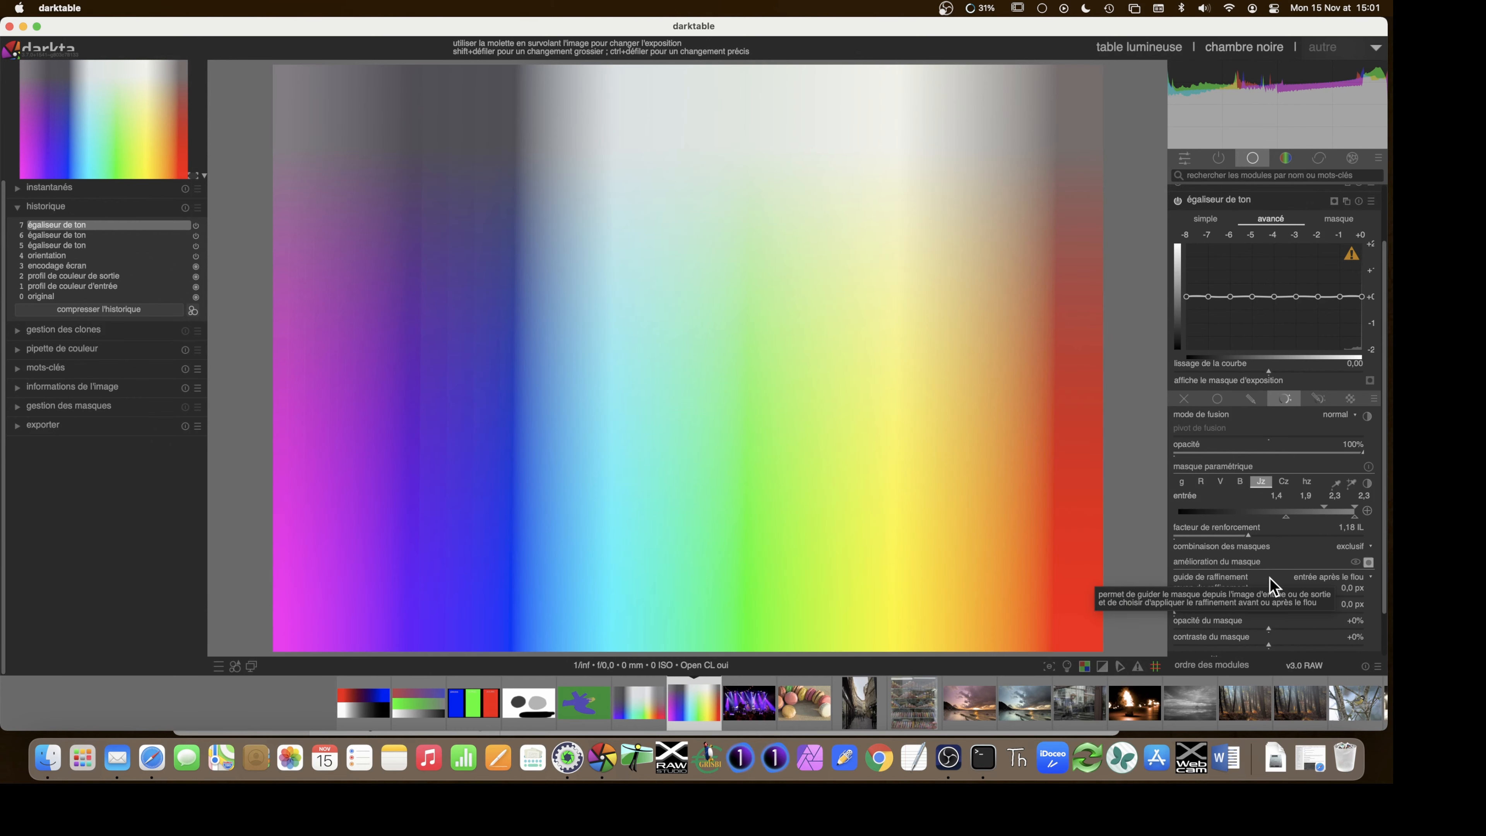
scroll(1261, 485, "up", 1)
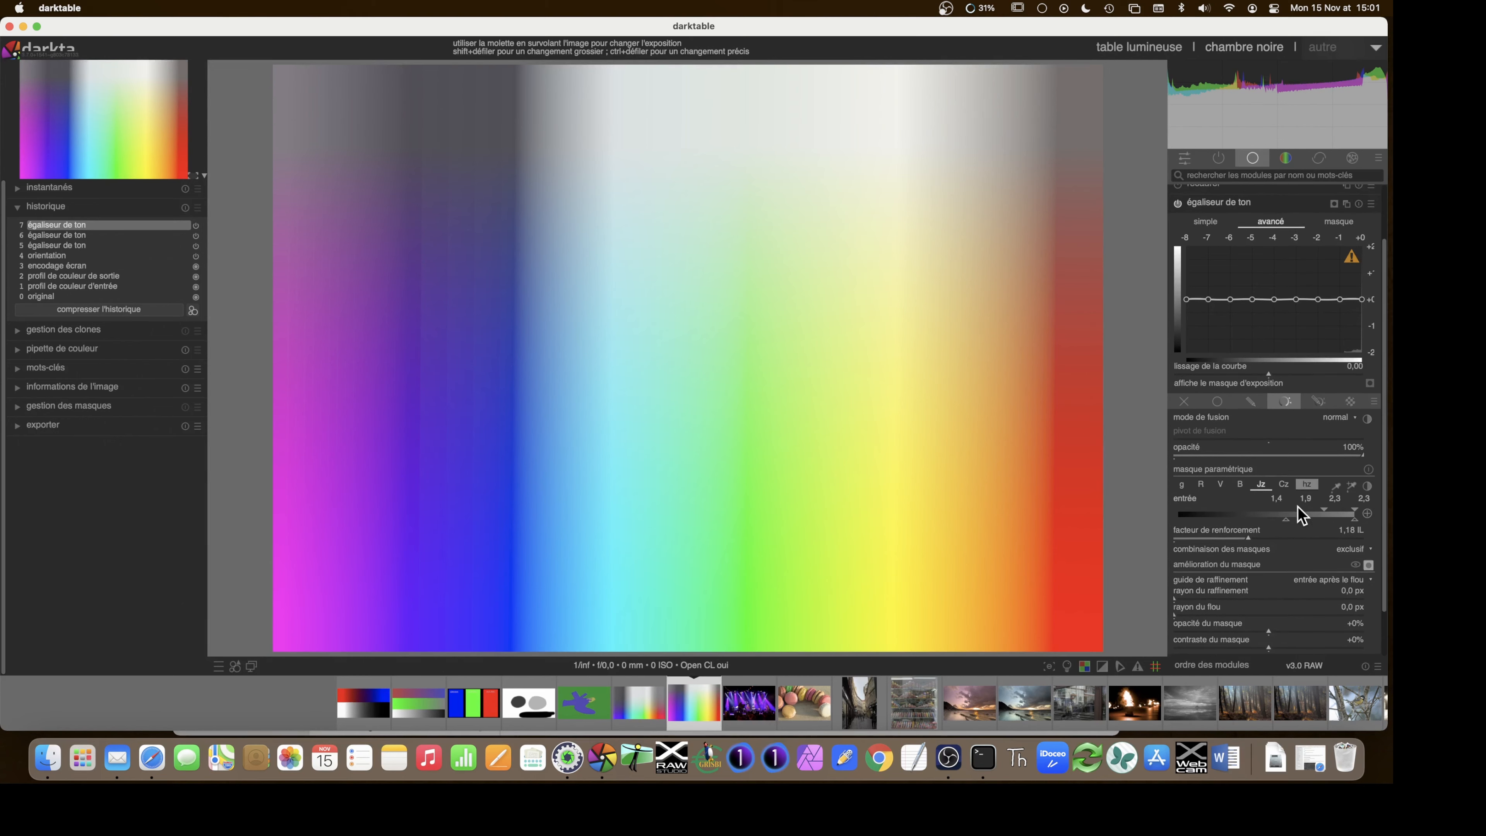
Try limiting the g channel with lower limits of 82.7 and 93.7 and a facteur de renforcement of 1.39 IL, and reset the channel
left_click(1181, 484)
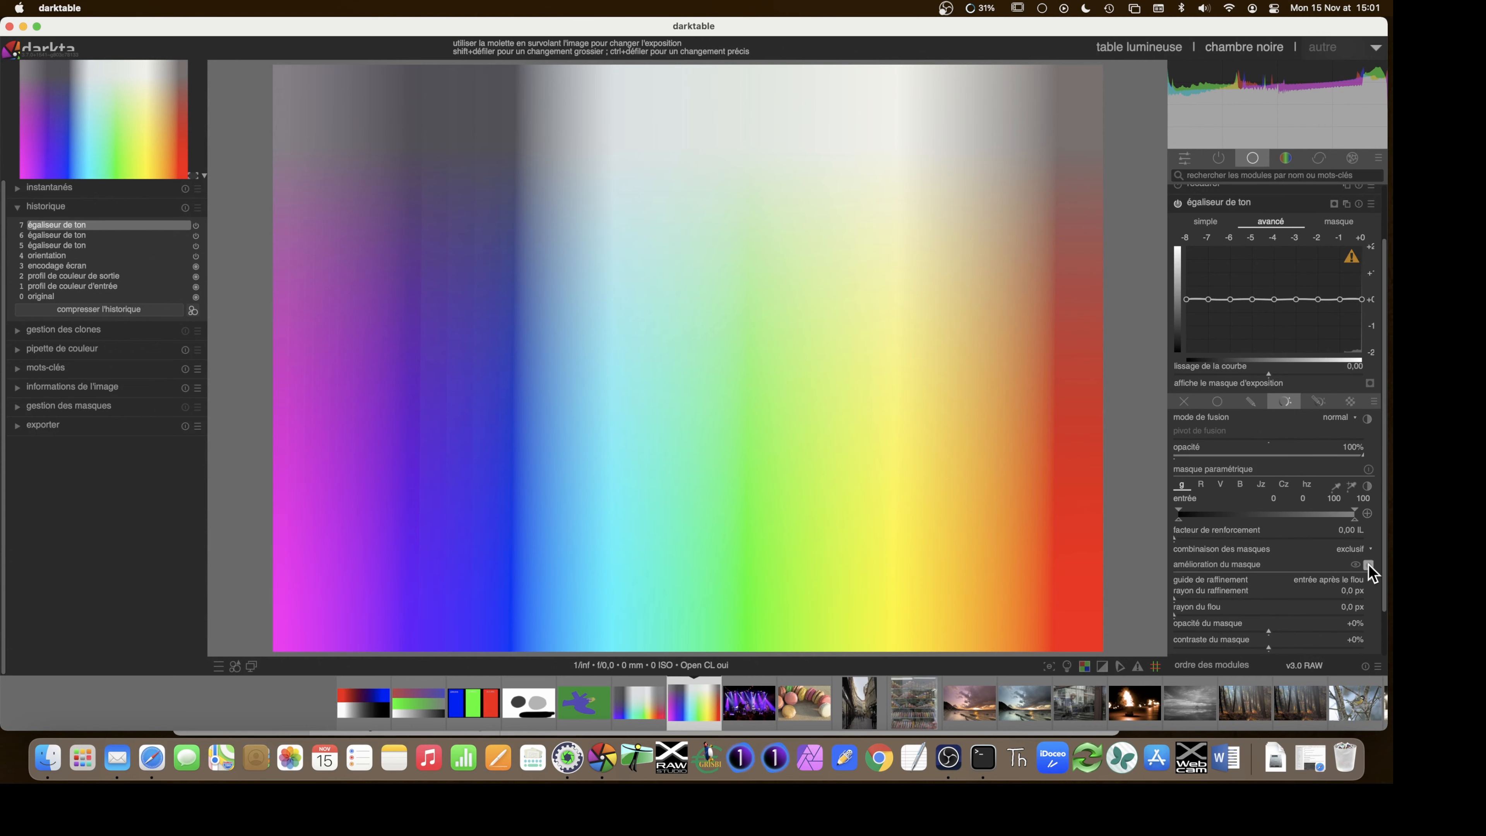
left_click_drag(1178, 518, 1342, 519)
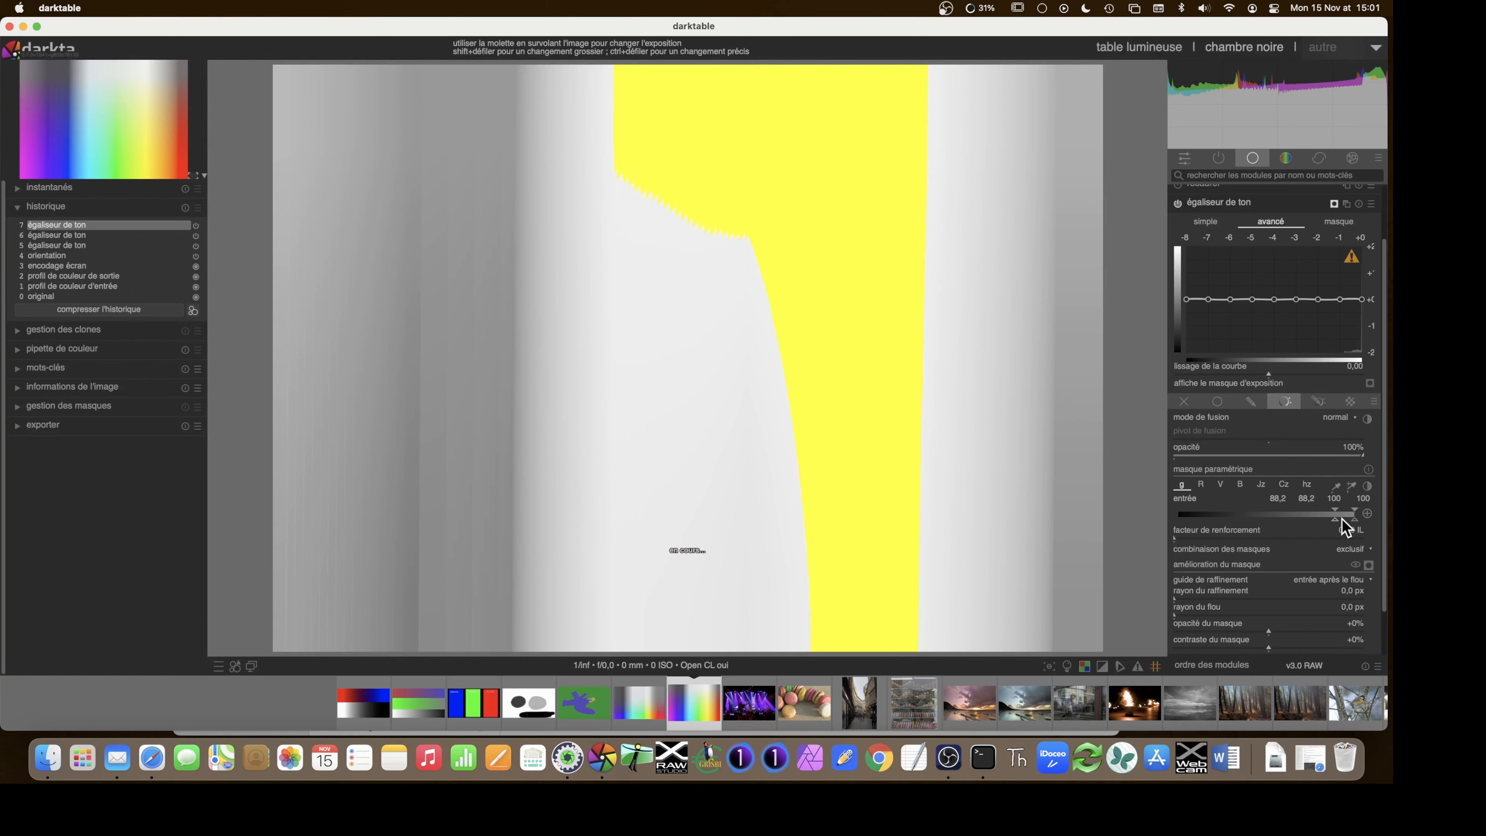
left_click(1263, 538)
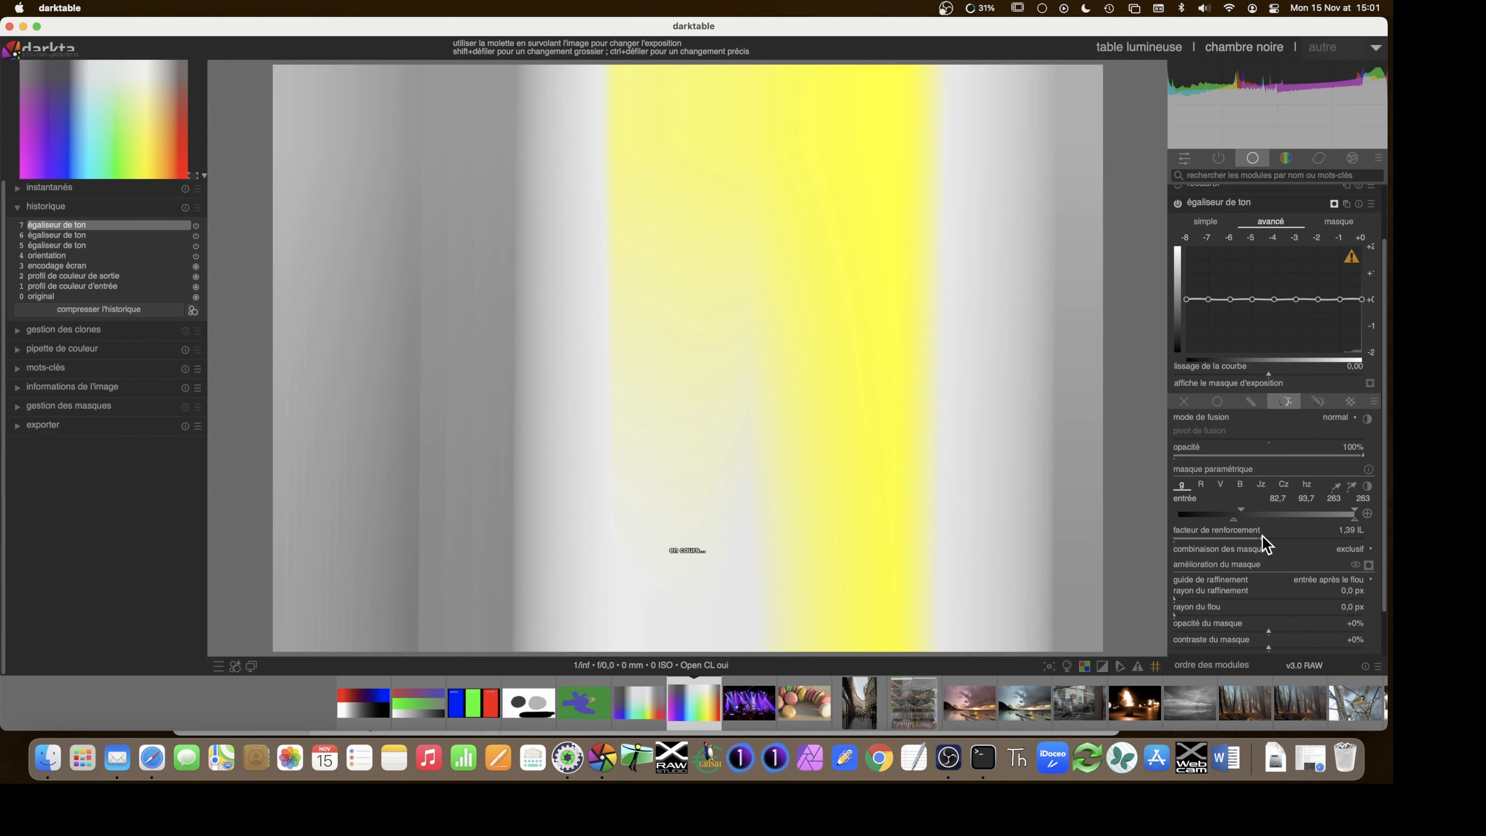
mouse_move(1261, 536)
left_mouse_down()
mouse_move(1296, 535)
mouse_move(1264, 538)
left_mouse_up()
double_click(1184, 535)
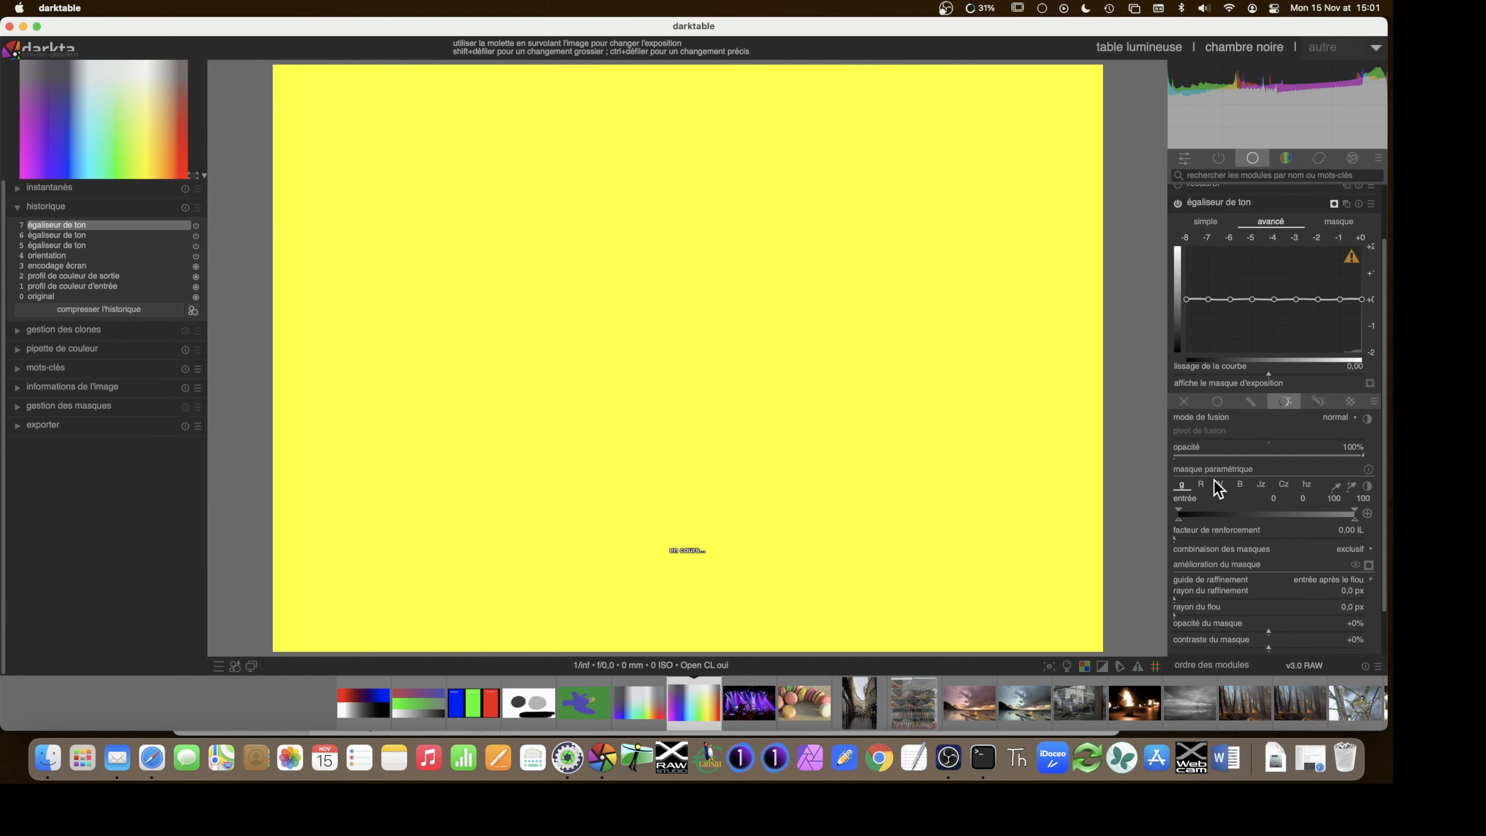
Restrict the R channel with lower limits of 75.7 and 89.8 and hide the mask overlay
left_click(1201, 484)
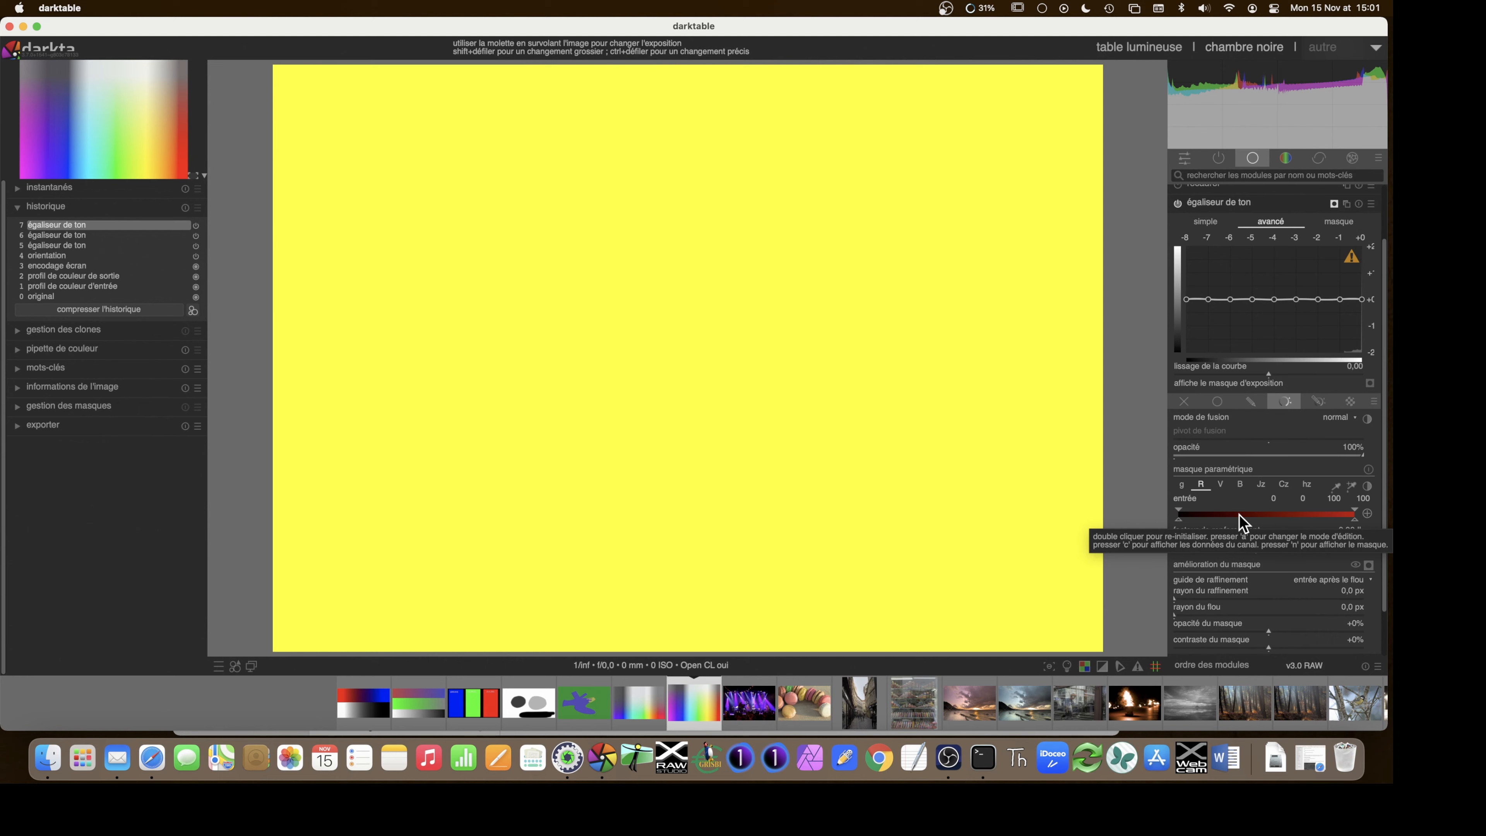
mouse_move(1180, 518)
left_mouse_down()
mouse_move(1336, 520)
mouse_move(1312, 523)
left_mouse_up()
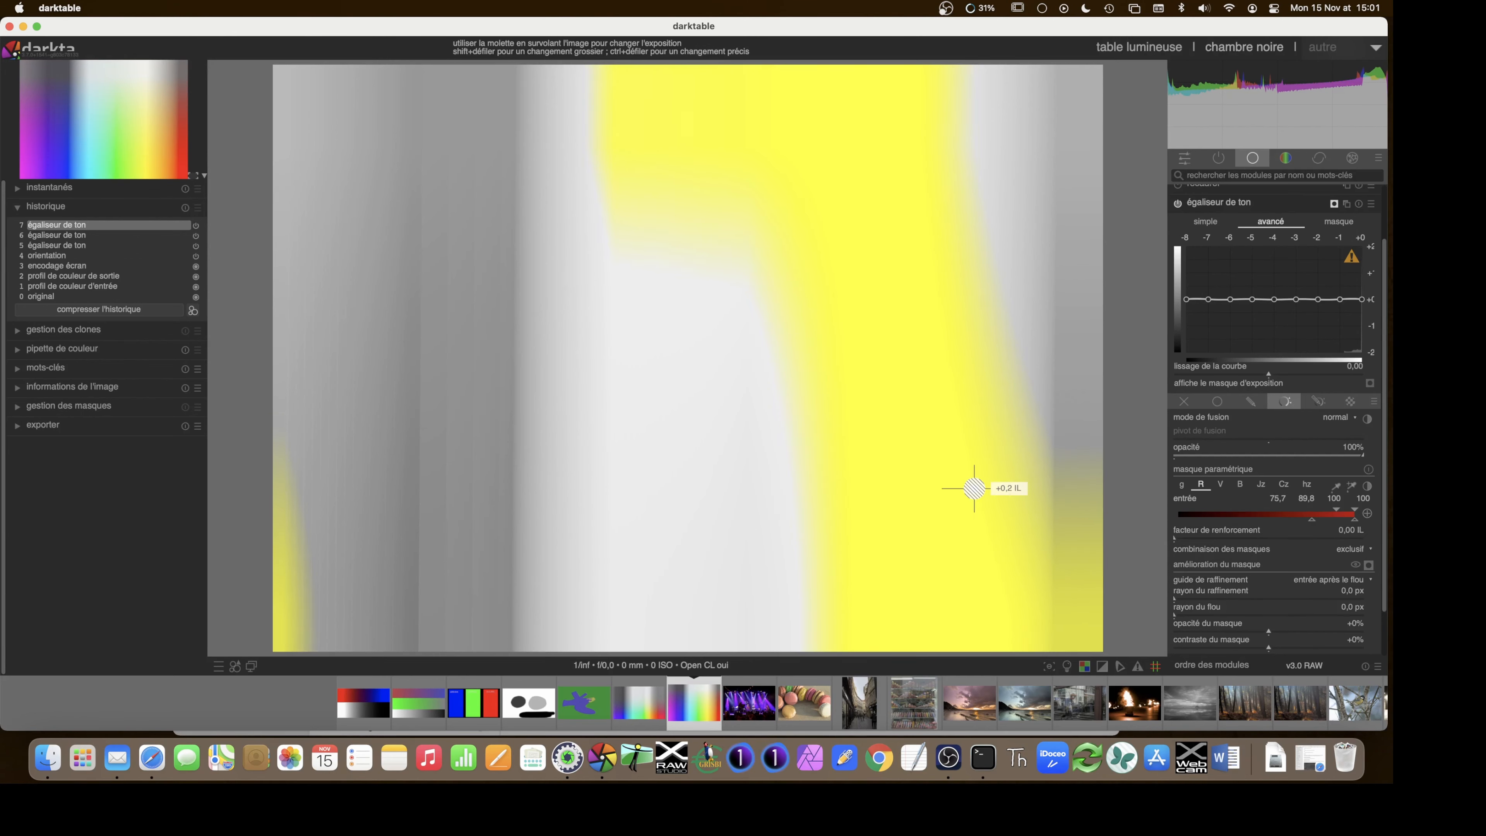
left_click(1368, 566)
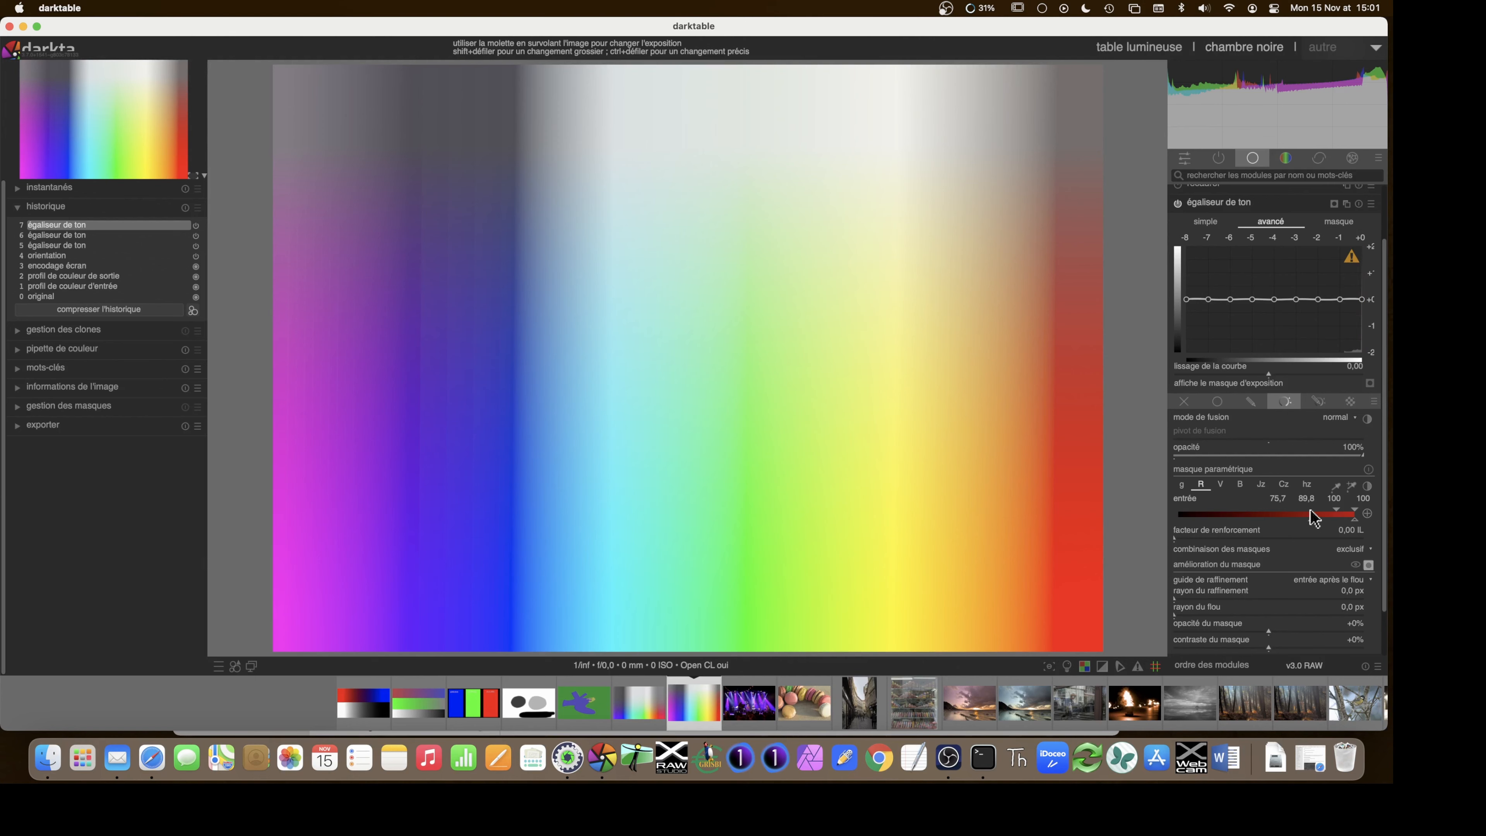
Restrict the V channel with lower limits of 84.3 and 92.9, toggling the mask overlay to compare it with the image
left_click(1222, 484)
mouse_move(1175, 518)
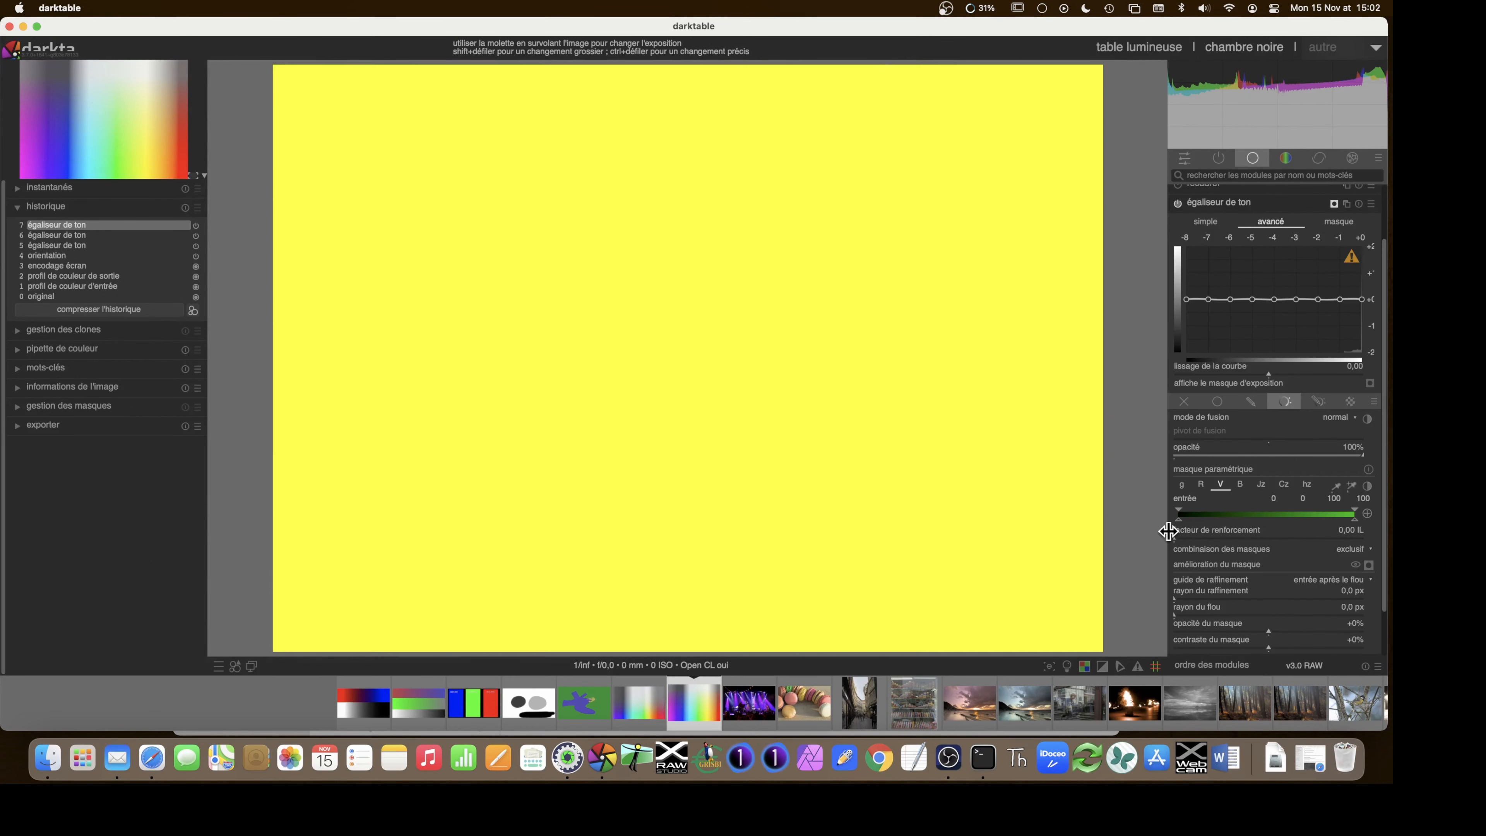
mouse_move(1177, 518)
left_mouse_down()
mouse_move(1344, 520)
mouse_move(1326, 519)
left_mouse_up()
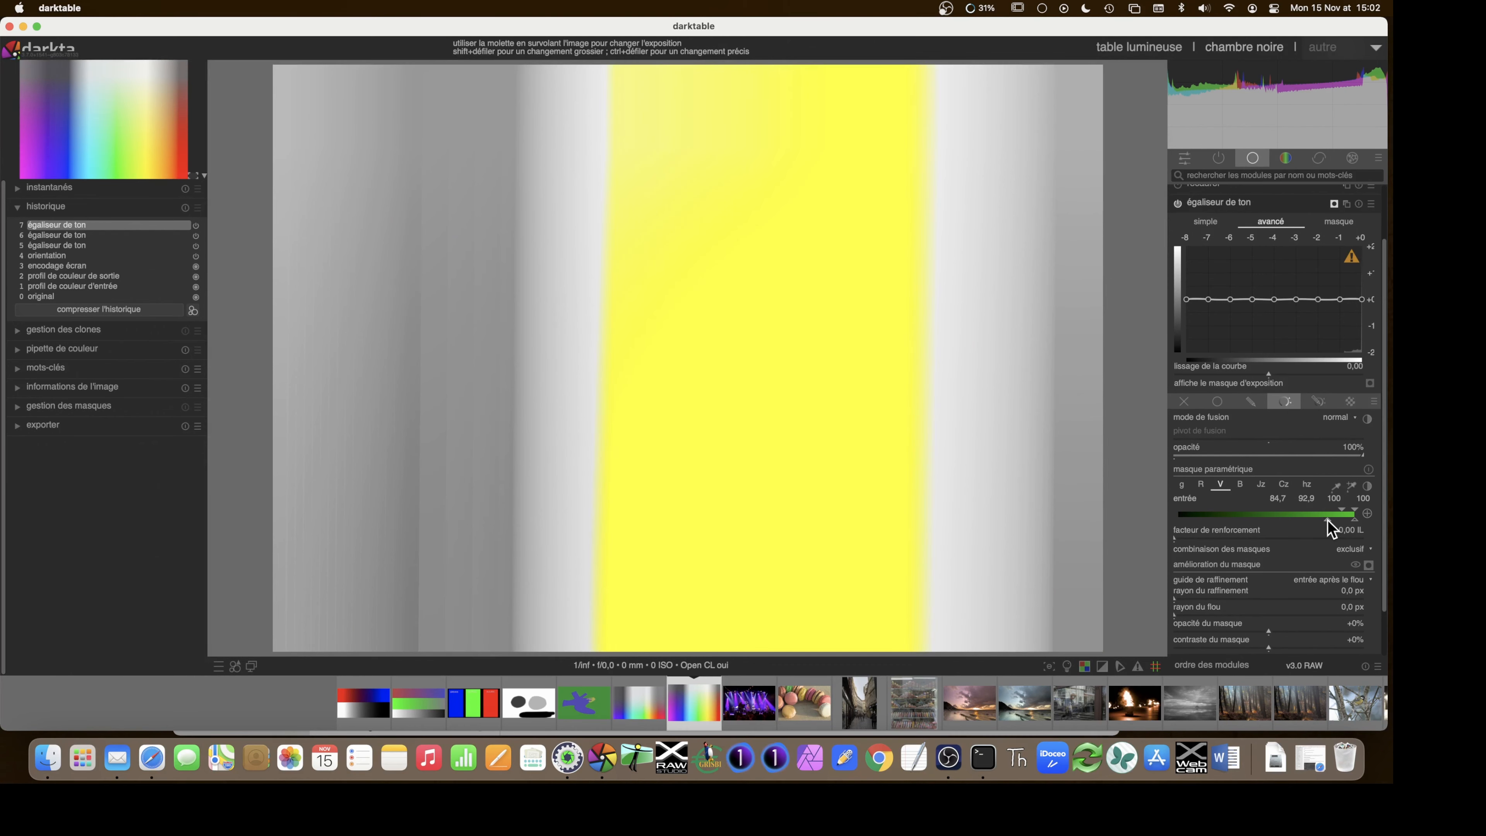
left_click(1370, 565)
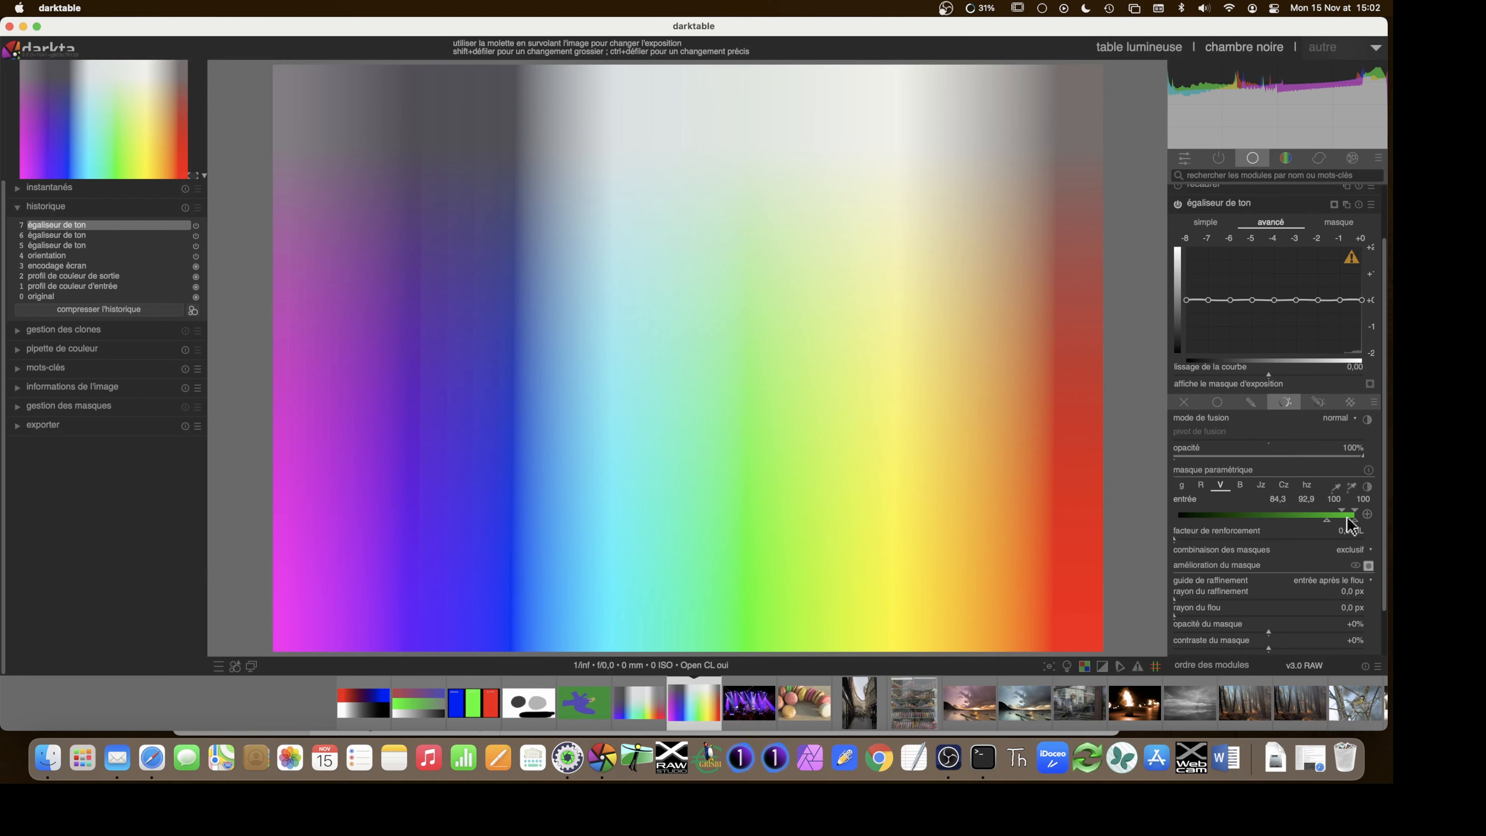
left_click(1368, 565)
left_click(1369, 566)
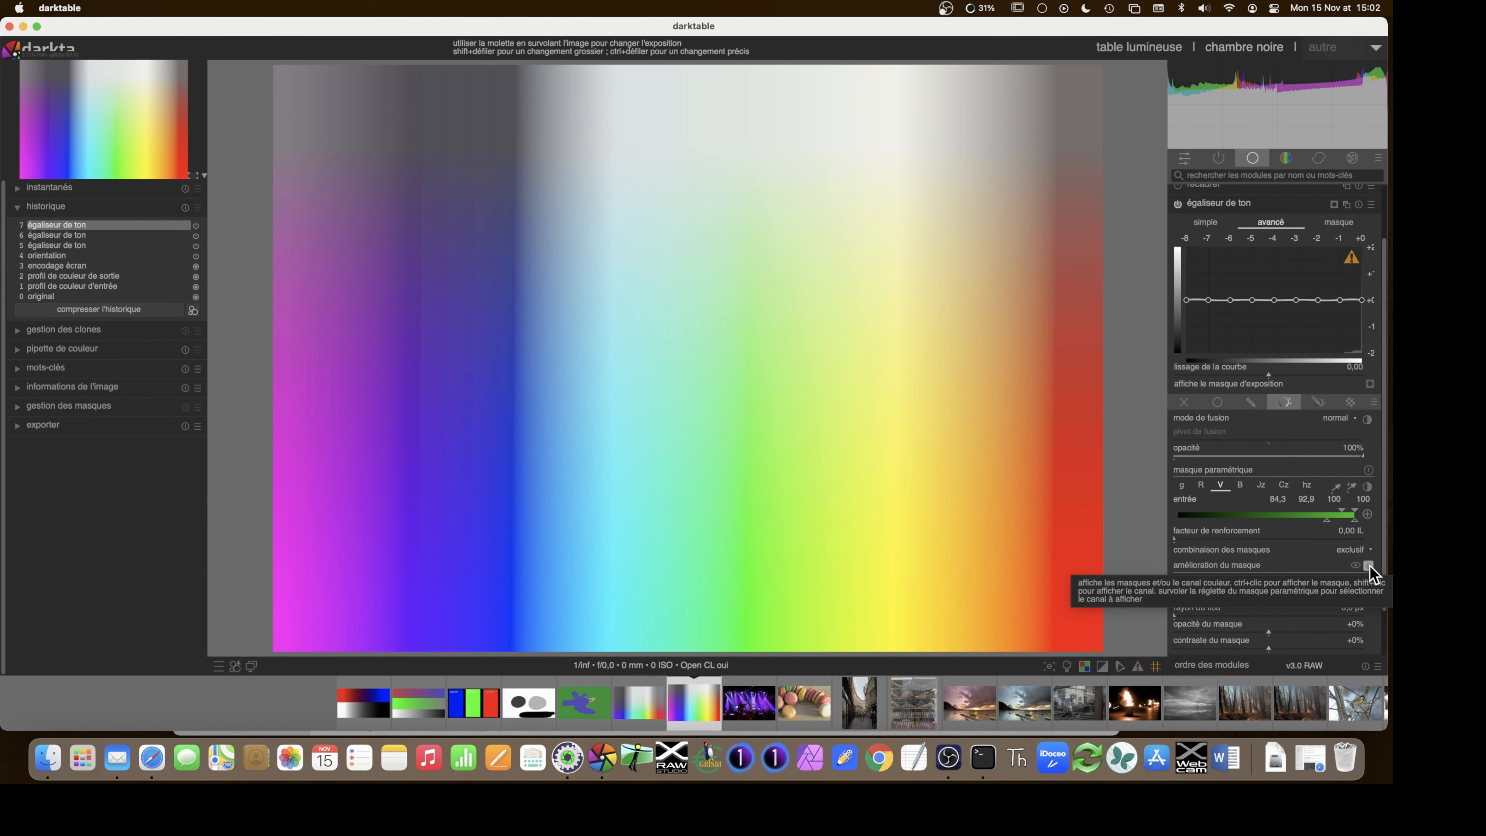